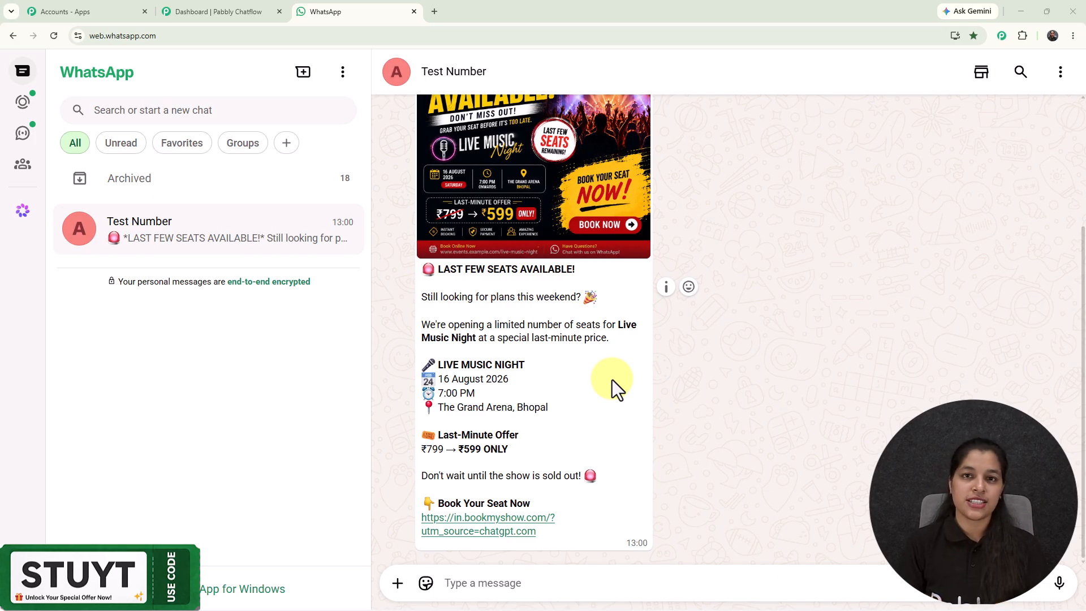
- Open the pabbly.com/chatflow website in a new browser tab
left_click(433, 12)
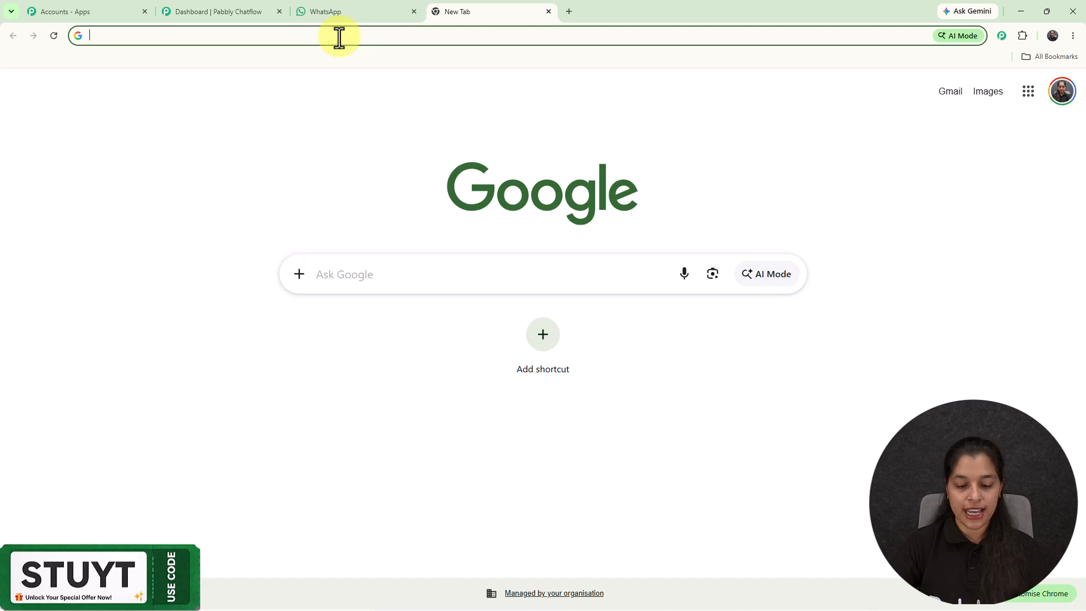
type("pabbly.com/ch")
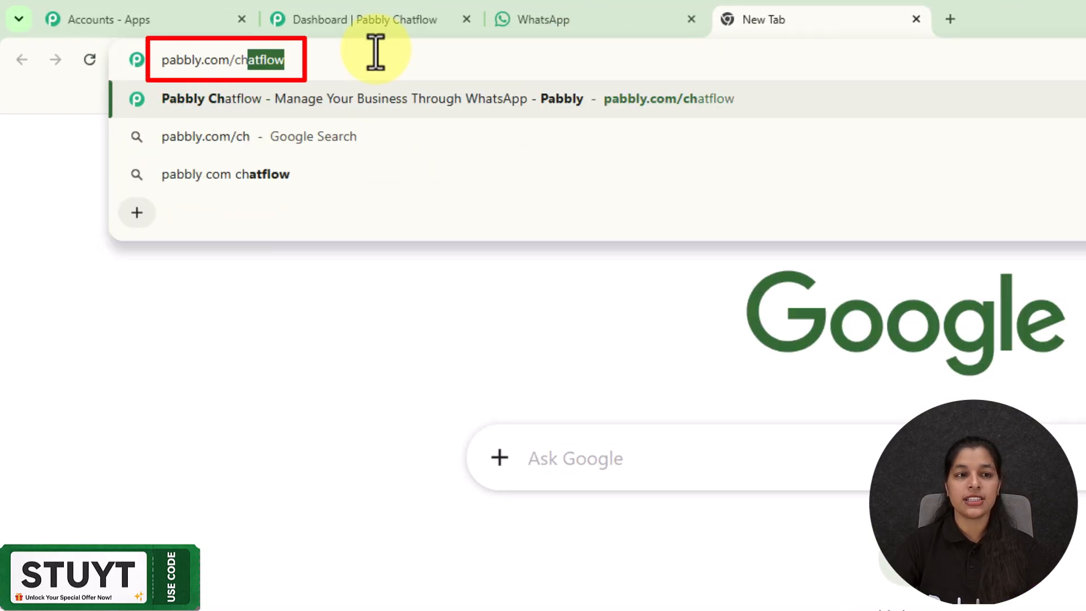
key("Return")
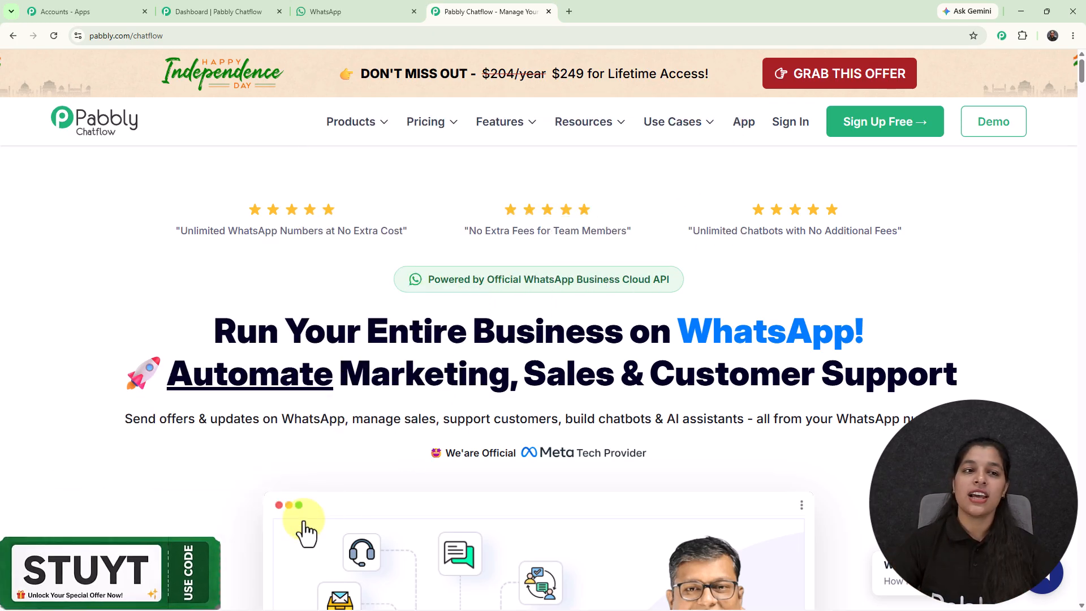
- Return to the Pabbly Chatflow dashboard and start adding a new broadcast
left_click(233, 12)
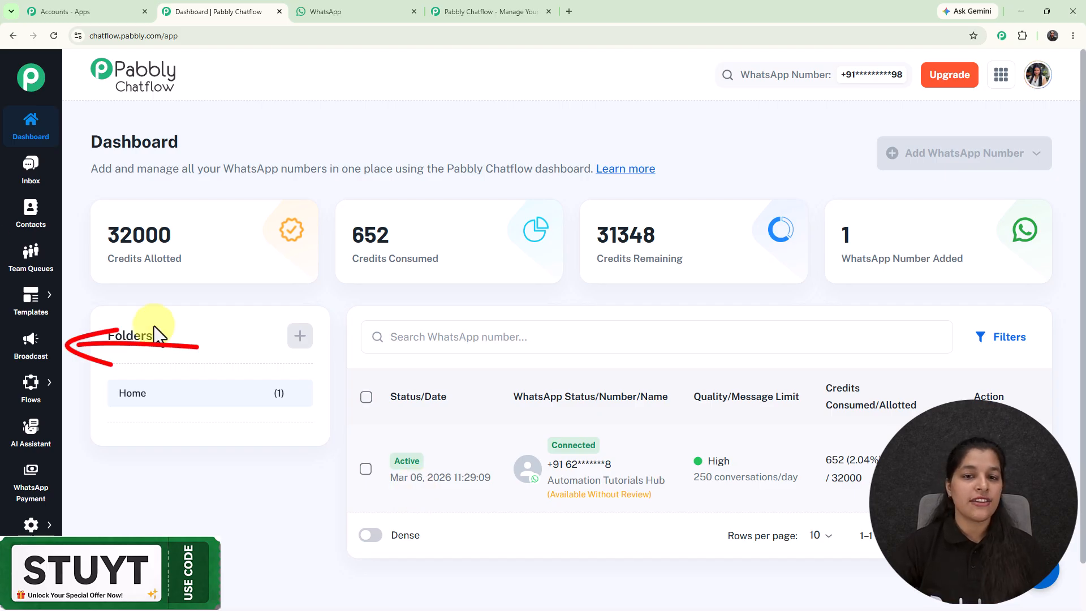
left_click(25, 351)
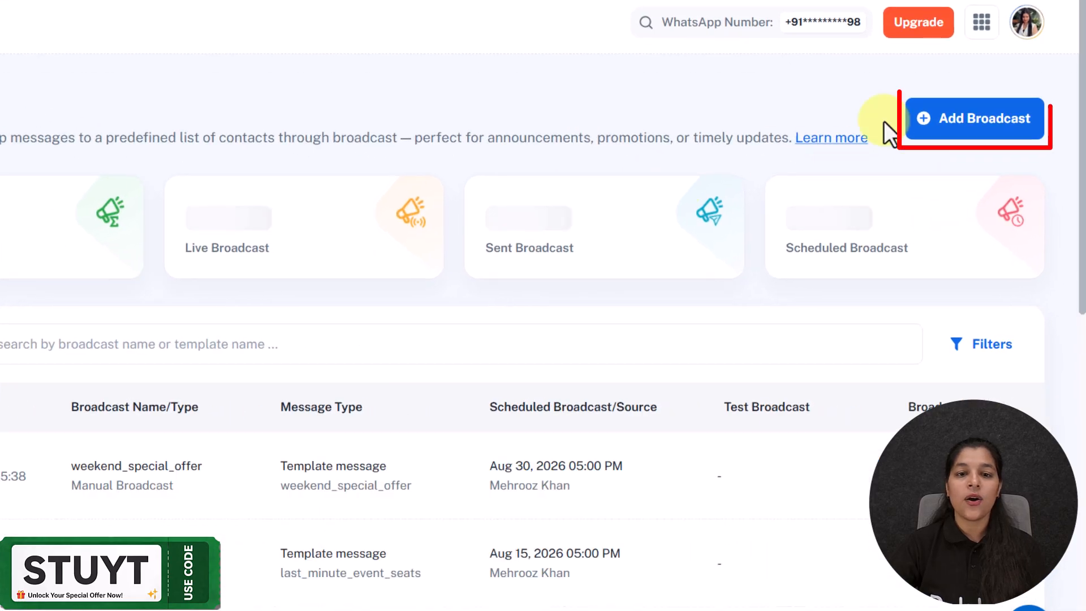
left_click(974, 120)
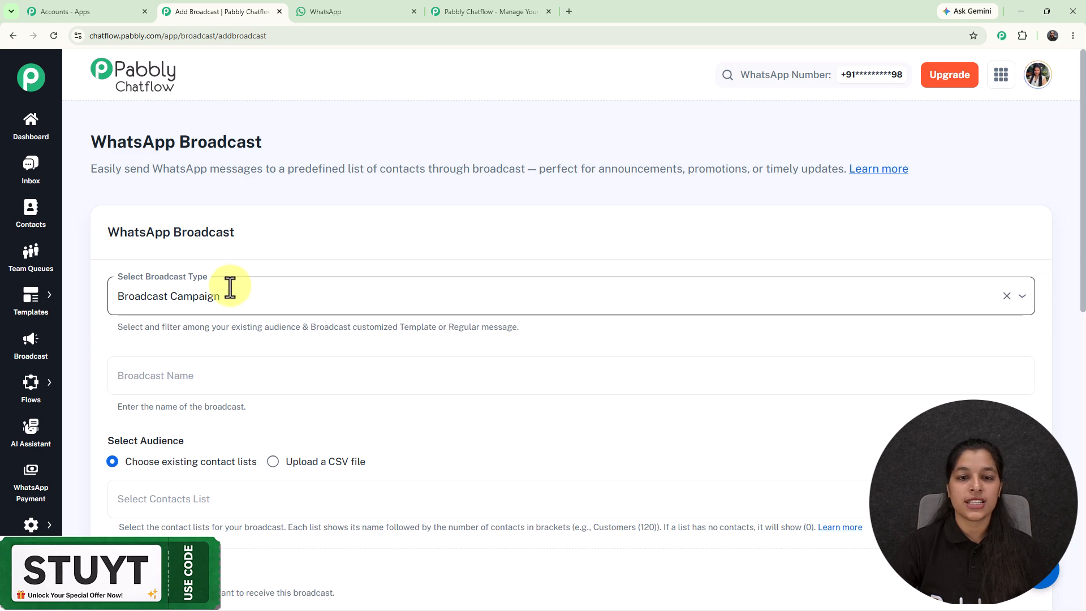
- Keep Broadcast Campaign as the broadcast type and name the broadcast "Special Offers"
left_click(230, 288)
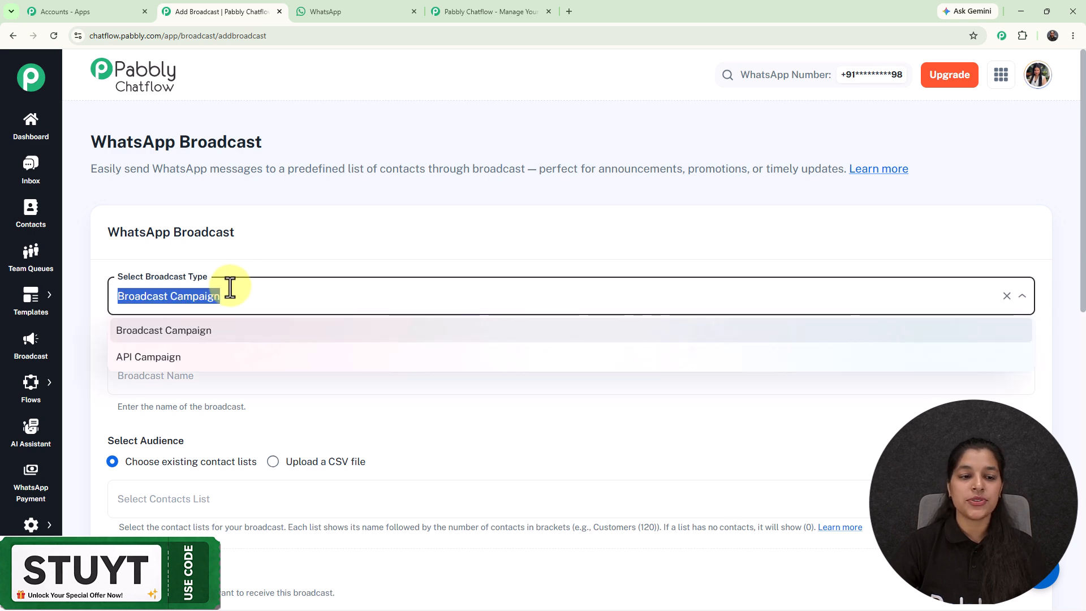
left_click(300, 240)
scroll(300, 241, "down", 2)
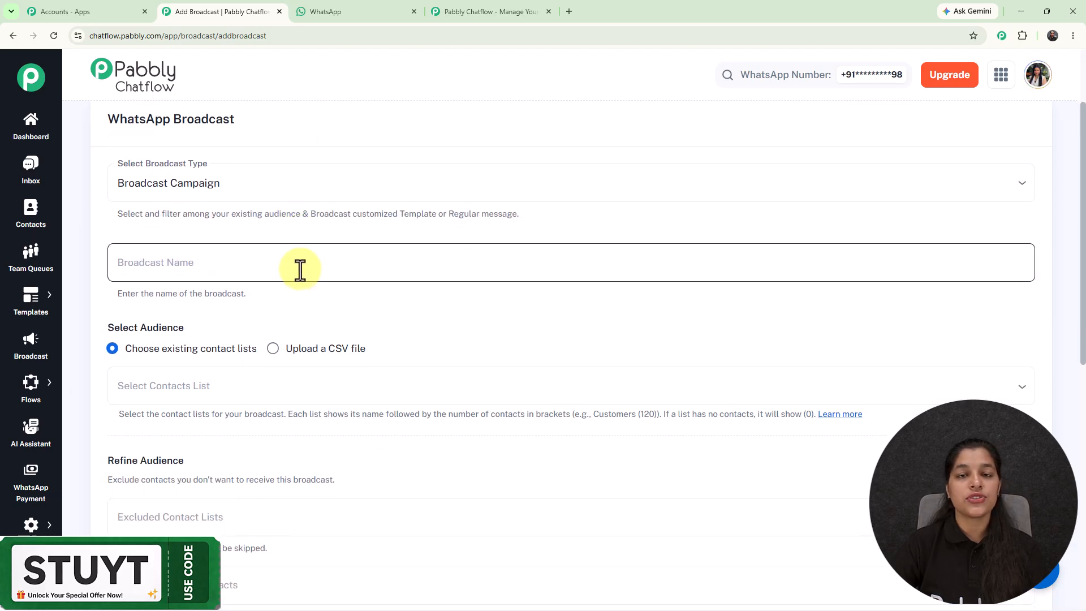
left_click(300, 269)
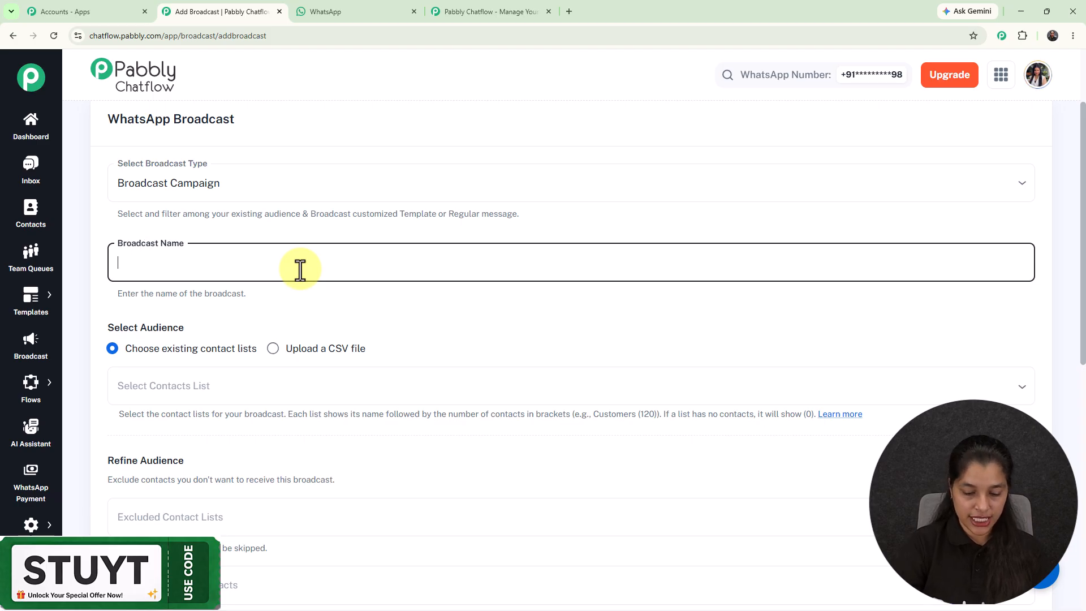
type("Special Offers")
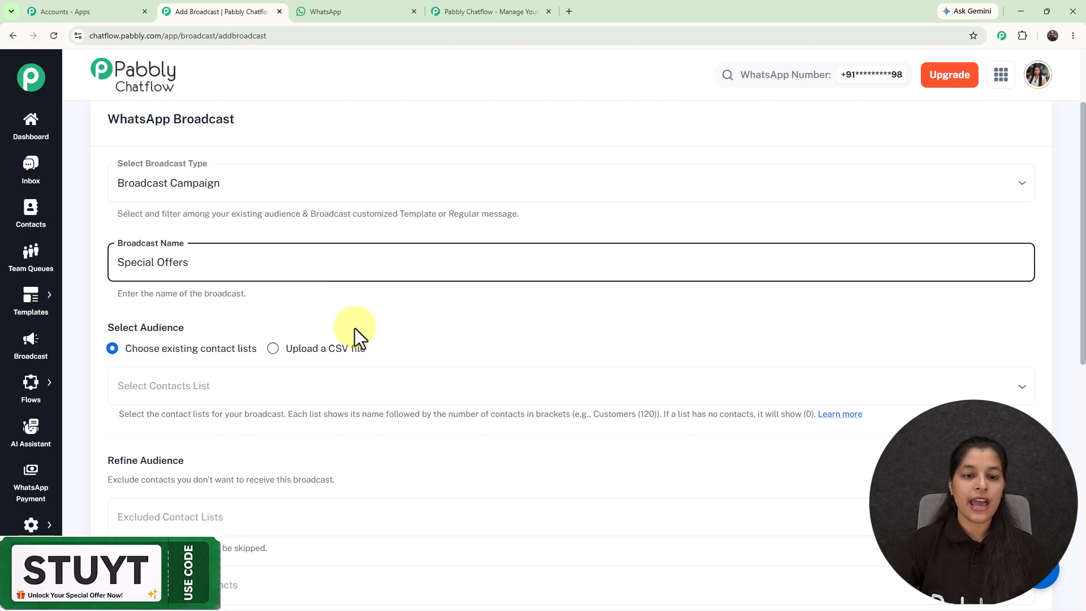
left_click(374, 314)
- Open the Contacts page in a new tab and view the form for adding a contact list, closing it without adding one
scroll(374, 314, "down", 3)
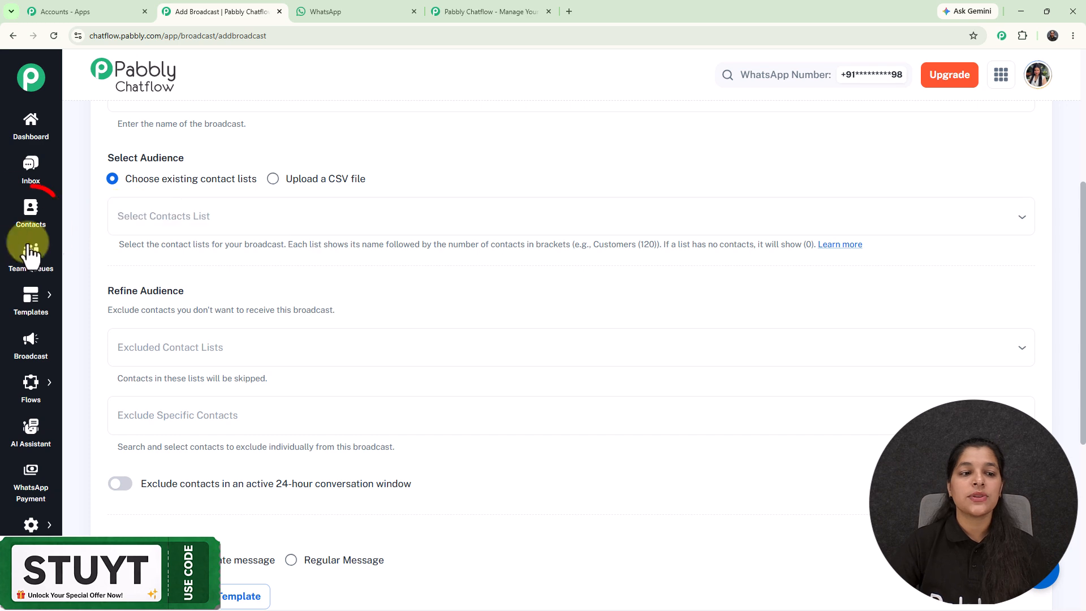
left_click(32, 214)
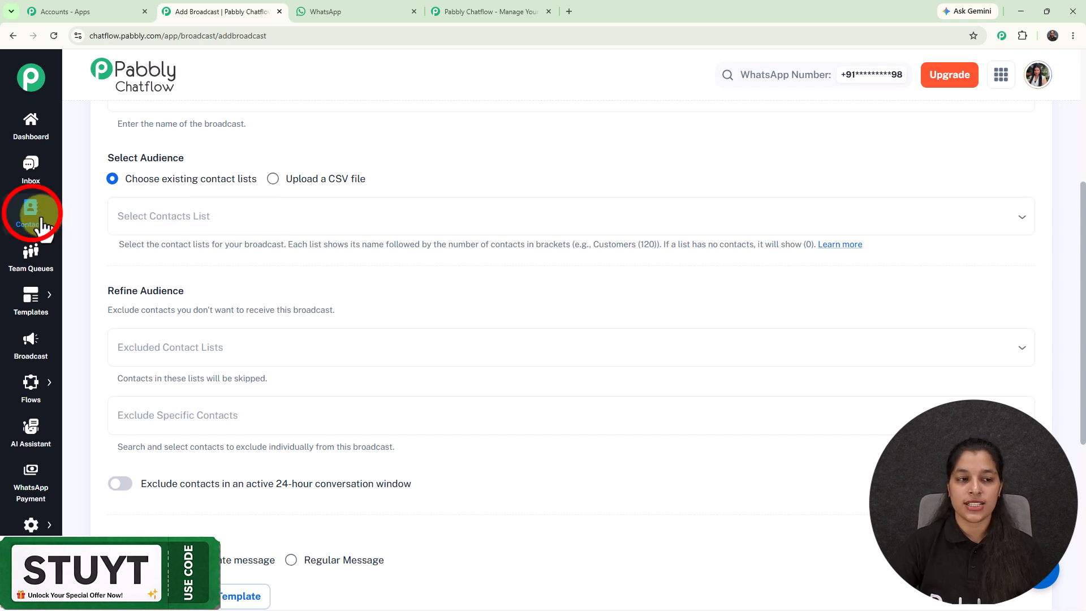
right_click(44, 225)
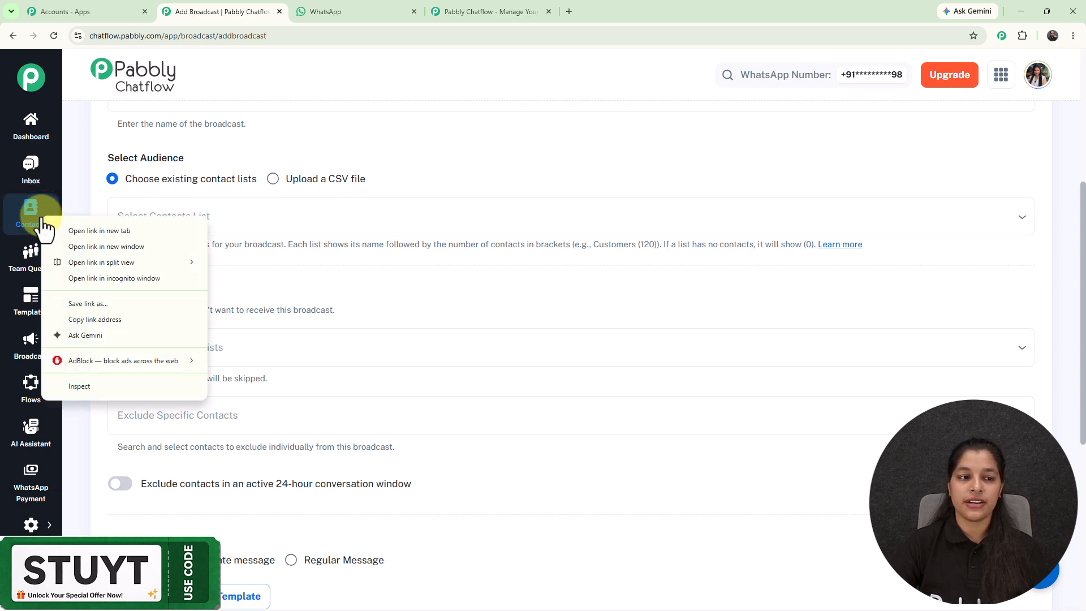
left_click(87, 233)
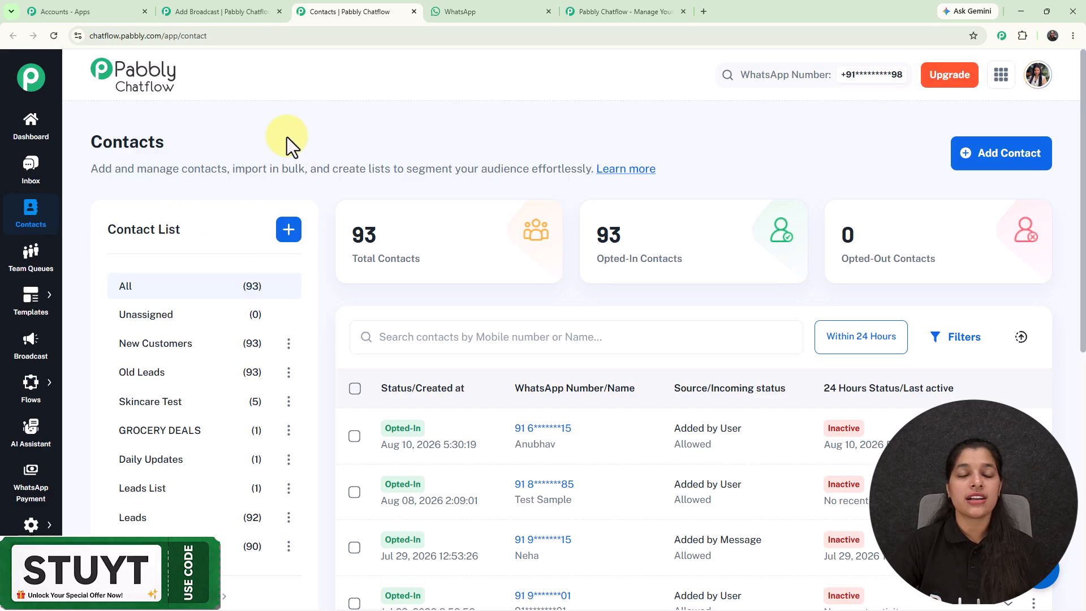
left_click(293, 236)
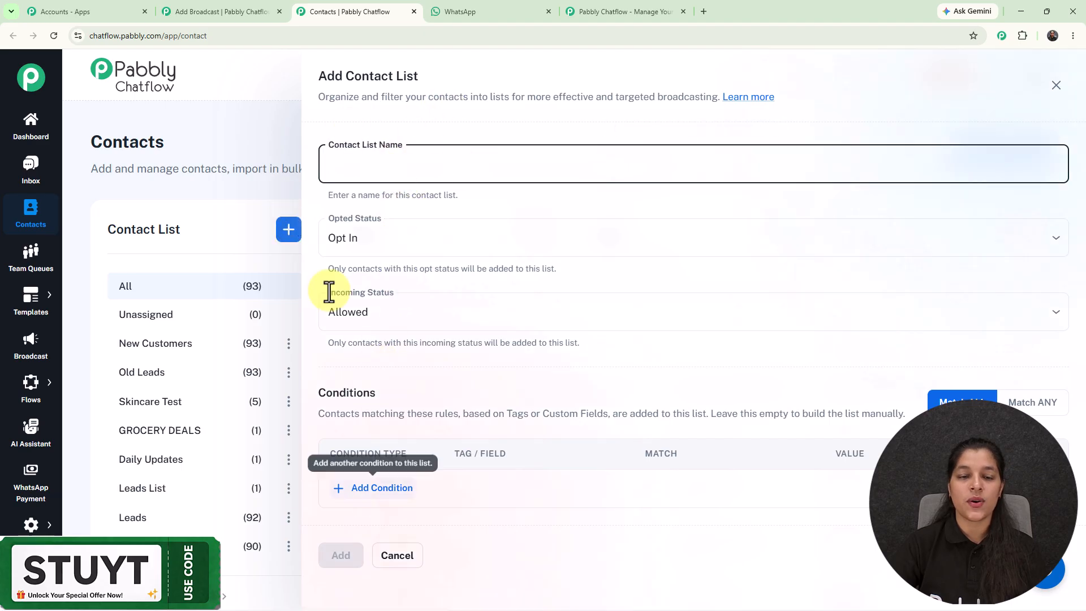
left_click(283, 128)
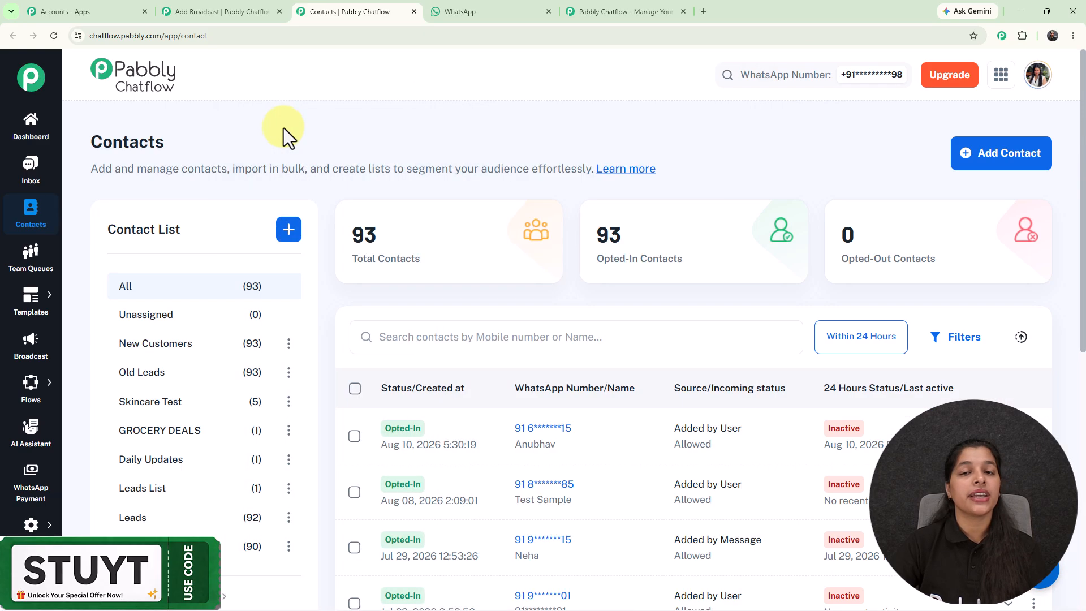
- Back in the broadcast form, choose the existing contact list "Leads List" as the audience
left_click(231, 2)
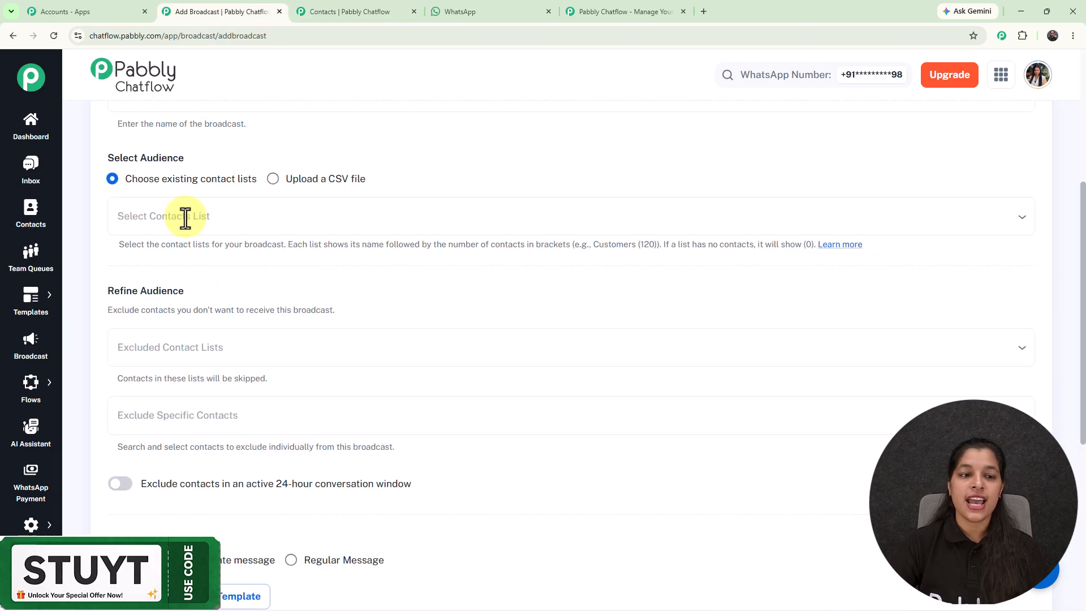
left_click(218, 223)
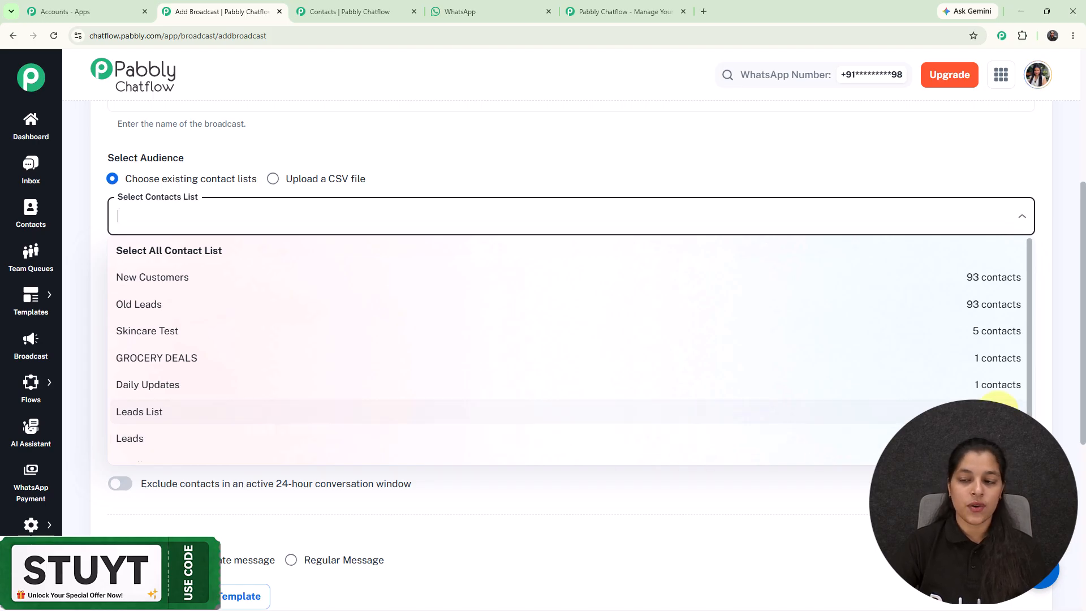
left_click(997, 406)
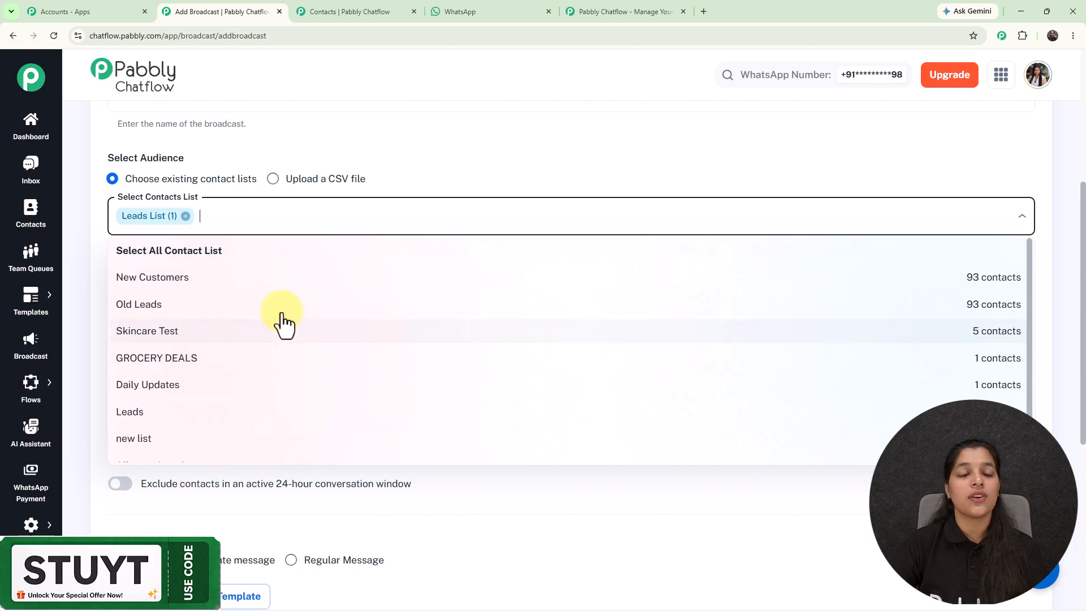
left_click(409, 131)
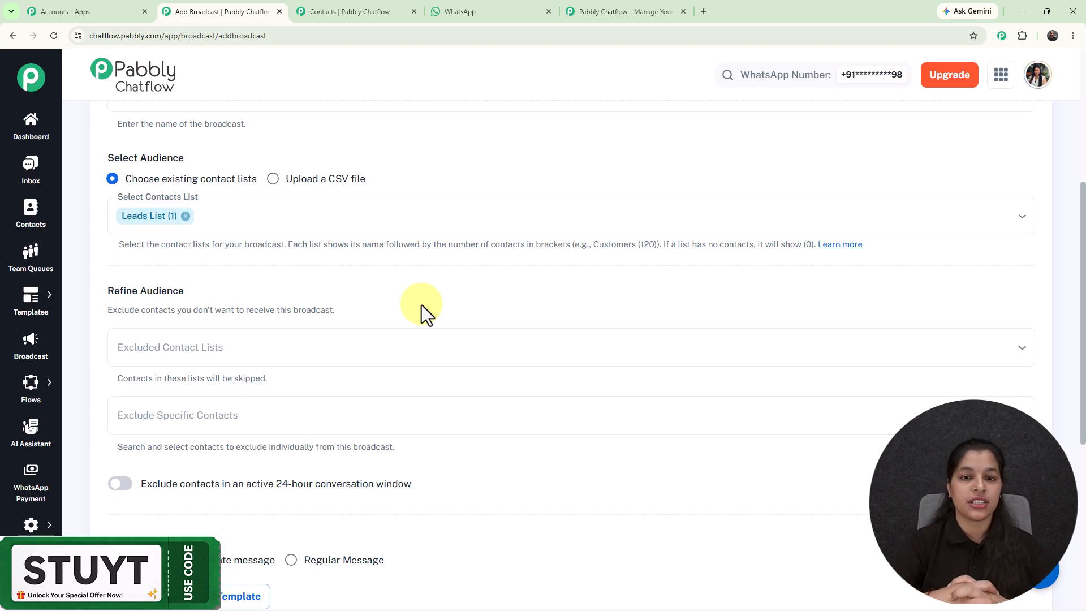
- Examine the Refine Audience options for excluding contact lists, specific contacts and contacts in an active 24-hour conversation window
scroll(494, 221, "down", 2)
scroll(511, 211, "up", 1)
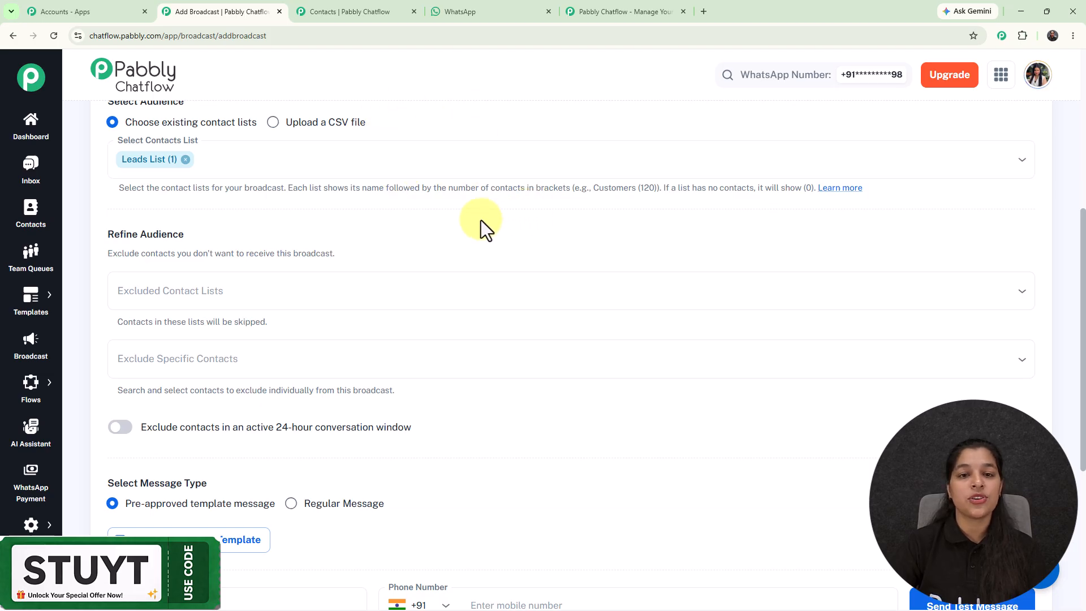
scroll(222, 238, "down", 1)
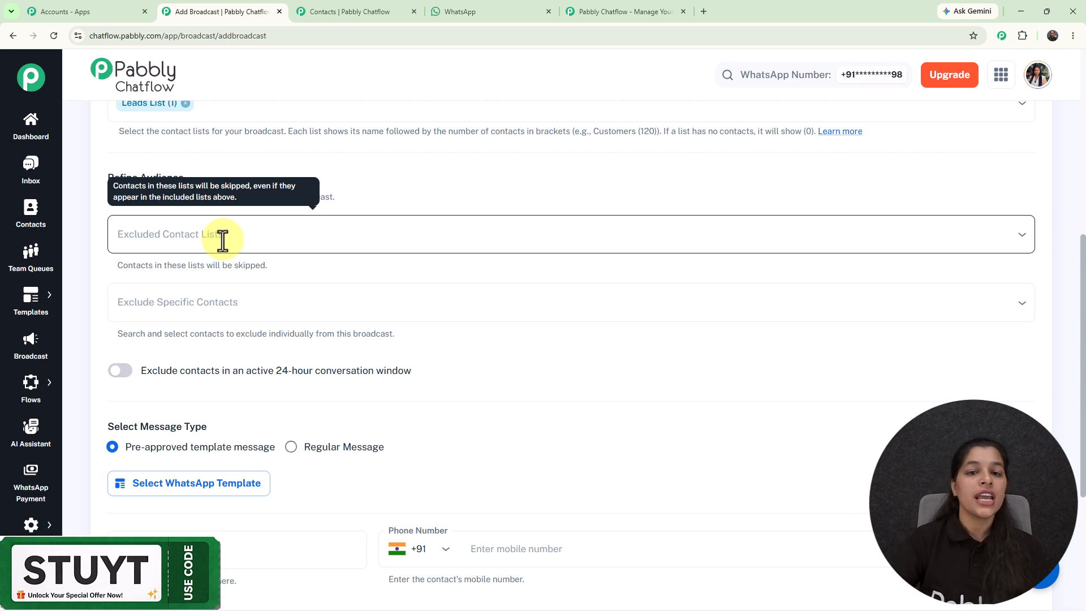
left_click(233, 242)
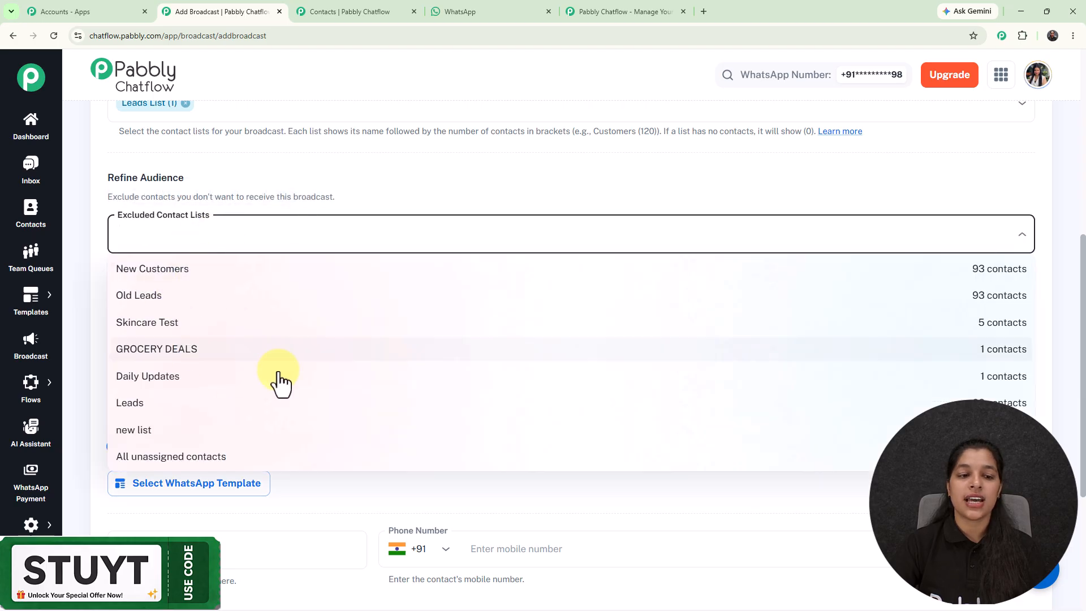
left_click(194, 277)
left_click(215, 235)
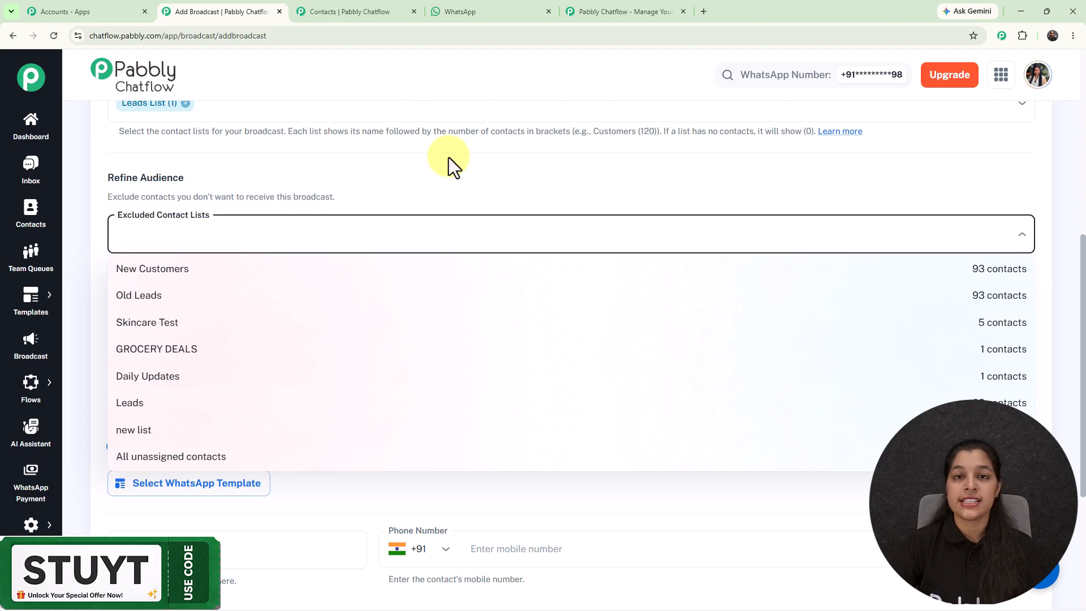
left_click(378, 172)
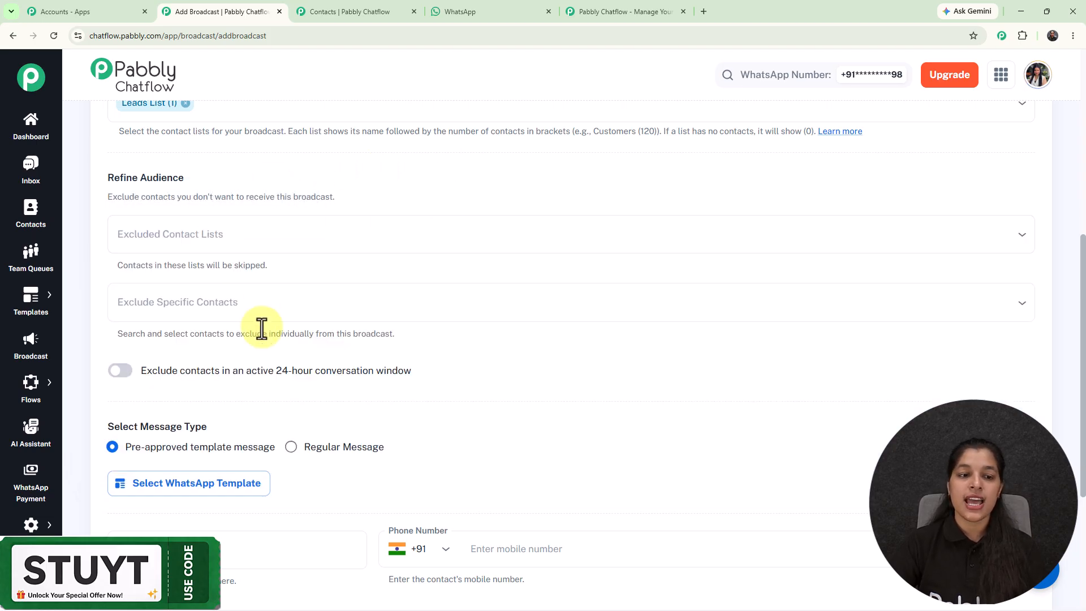
left_click(235, 308)
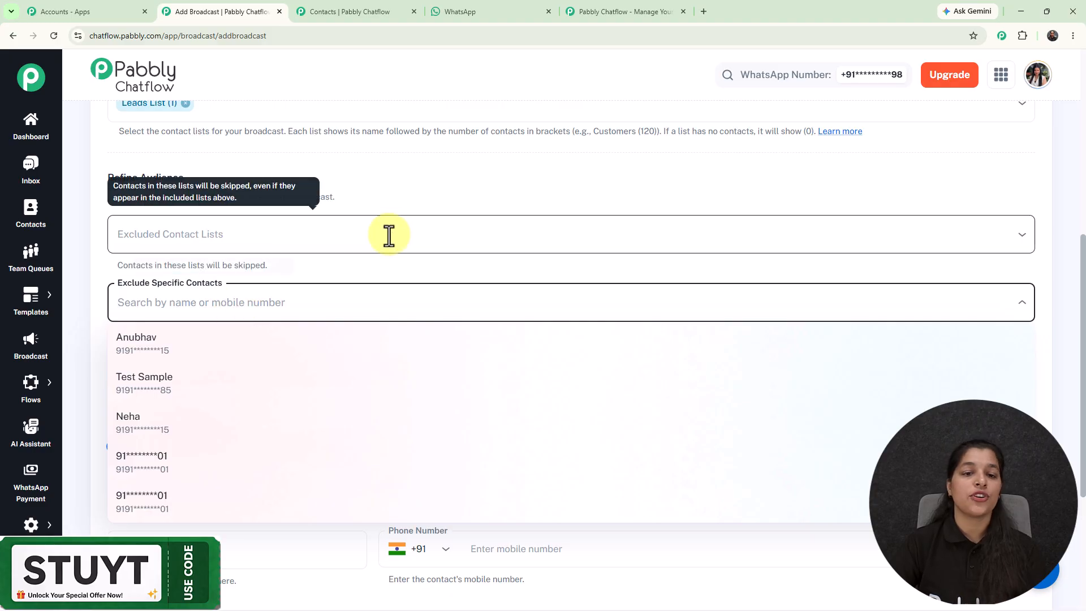
left_click(430, 179)
scroll(430, 179, "down", 1)
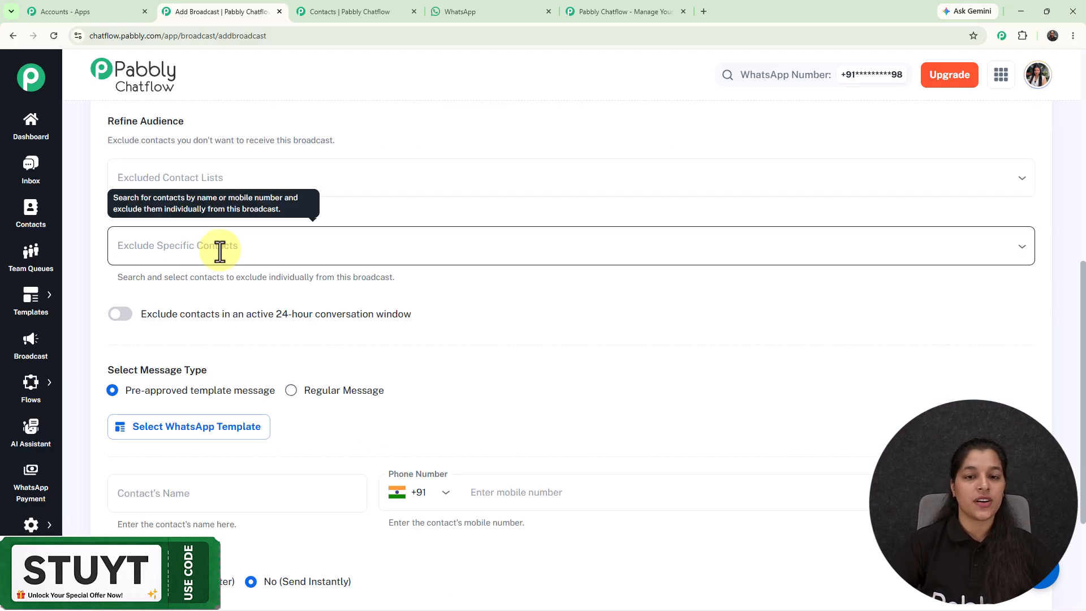
scroll(220, 252, "down", 2)
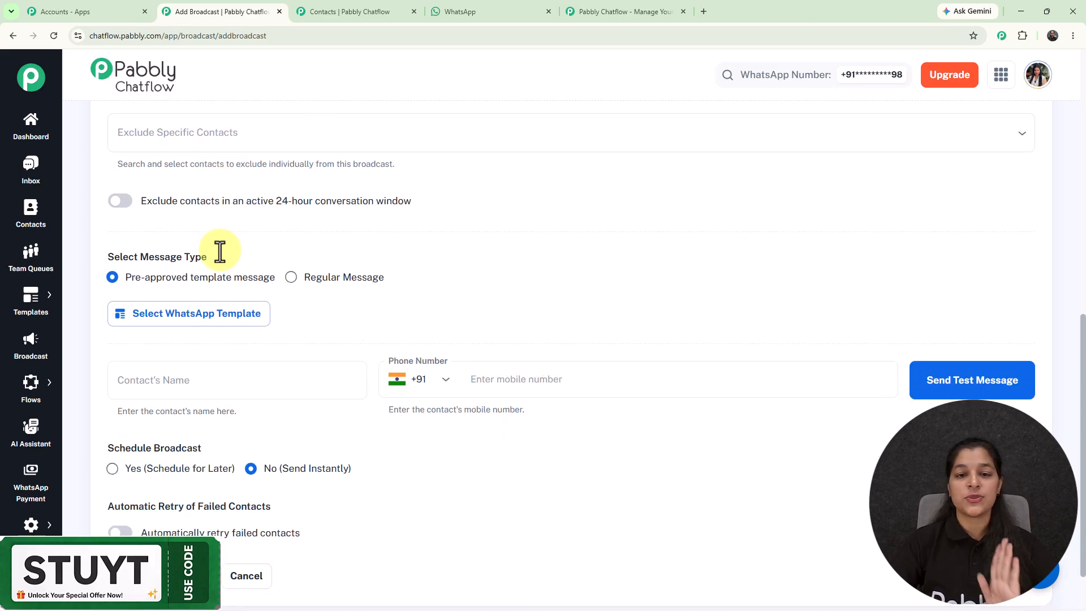
mouse_move(177, 210)
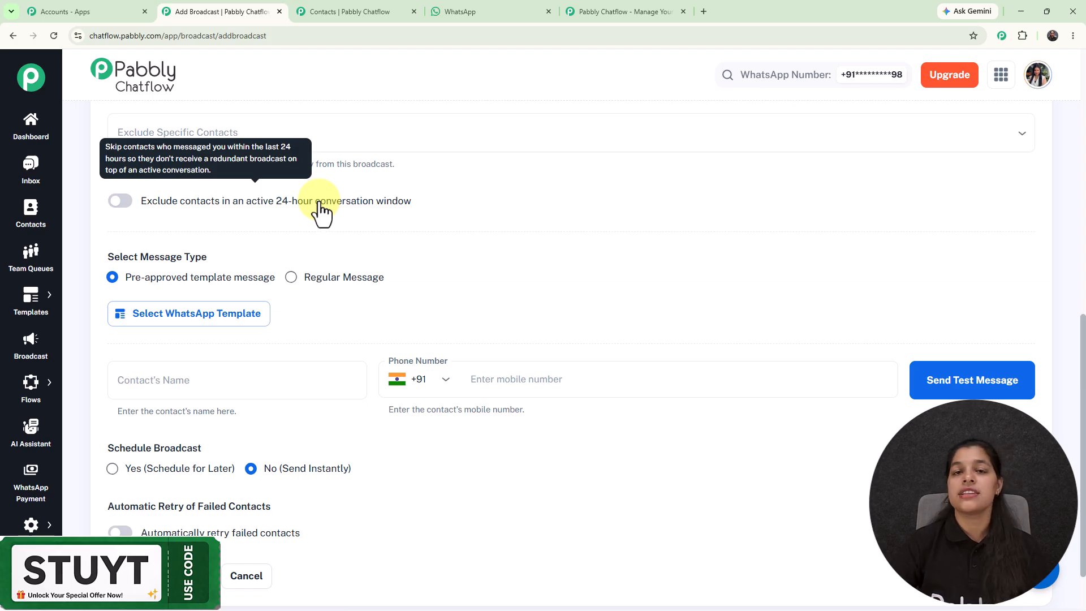
- Try a regular text message reading "jgjfjkgjkf" for the broadcast, and switch the message type back to pre-approved template message
scroll(364, 327, "down", 1)
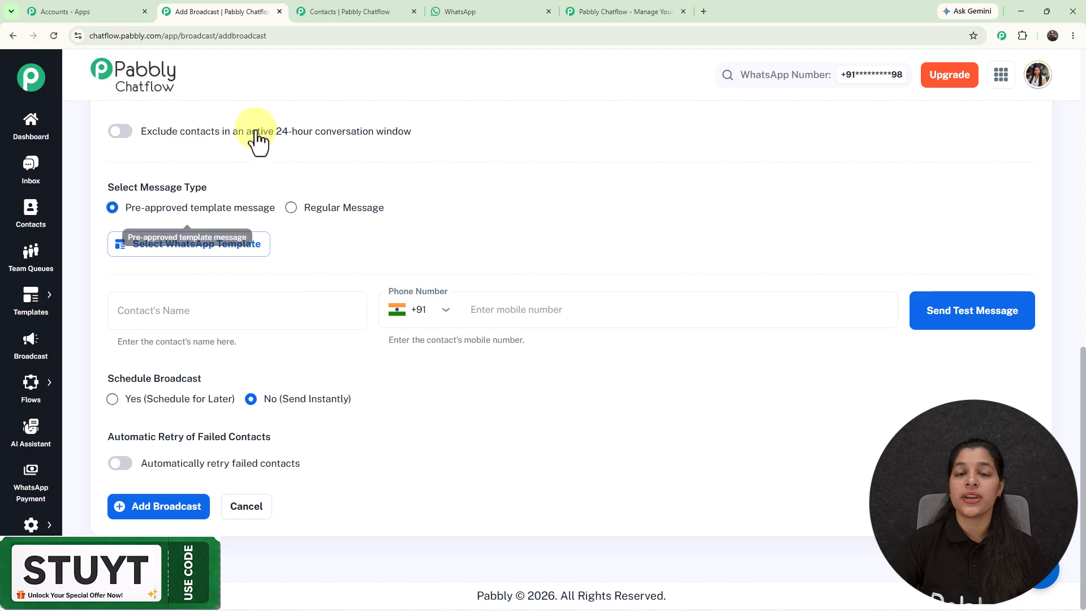
left_click(290, 207)
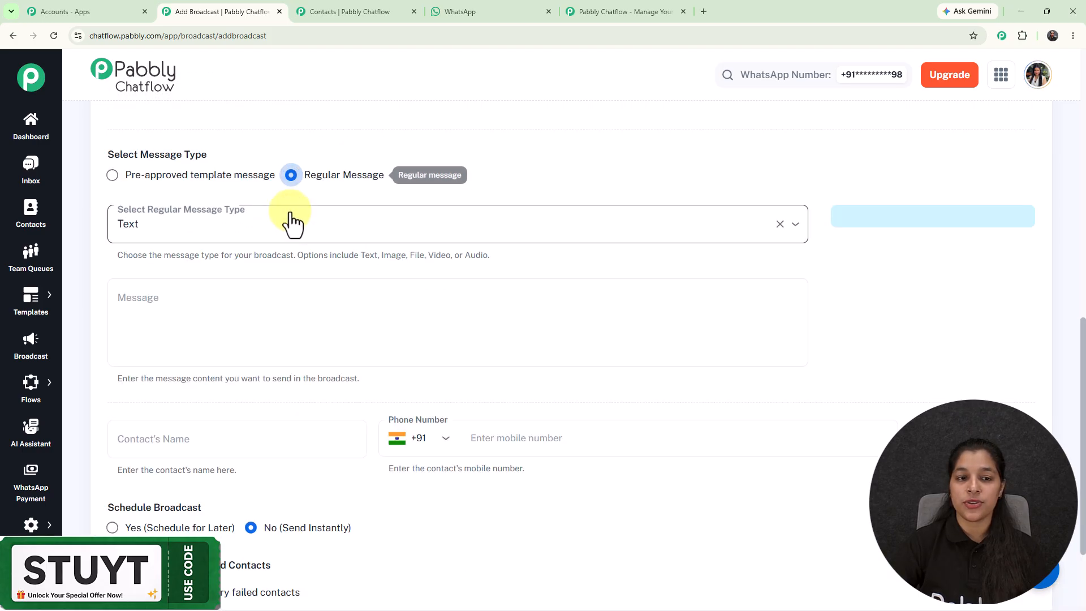
left_click(210, 228)
left_click(299, 144)
left_click(227, 310)
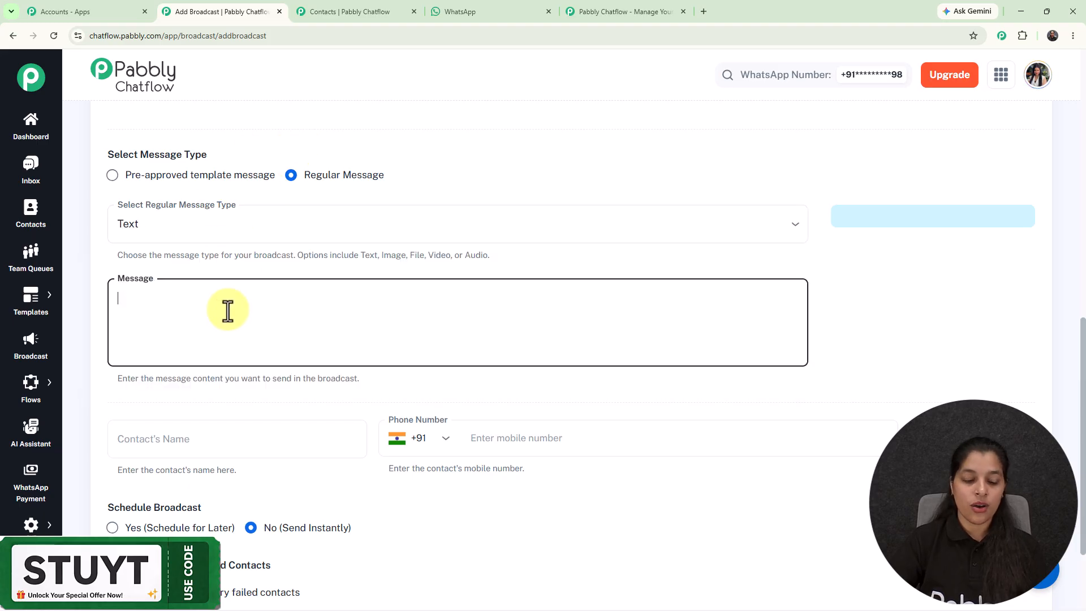
type("jgjfjkgjkf")
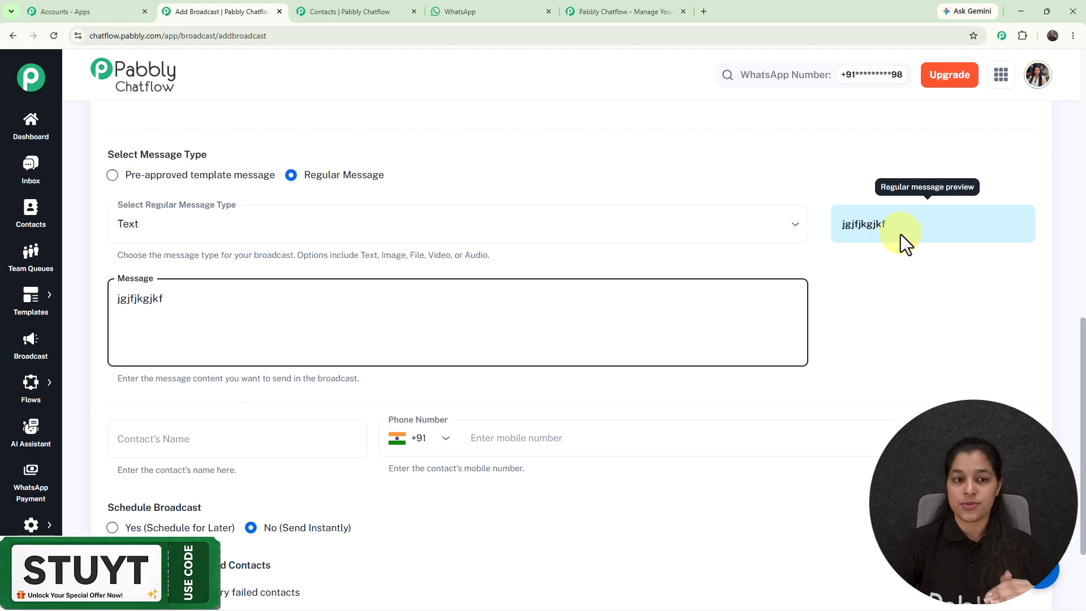
left_click(112, 175)
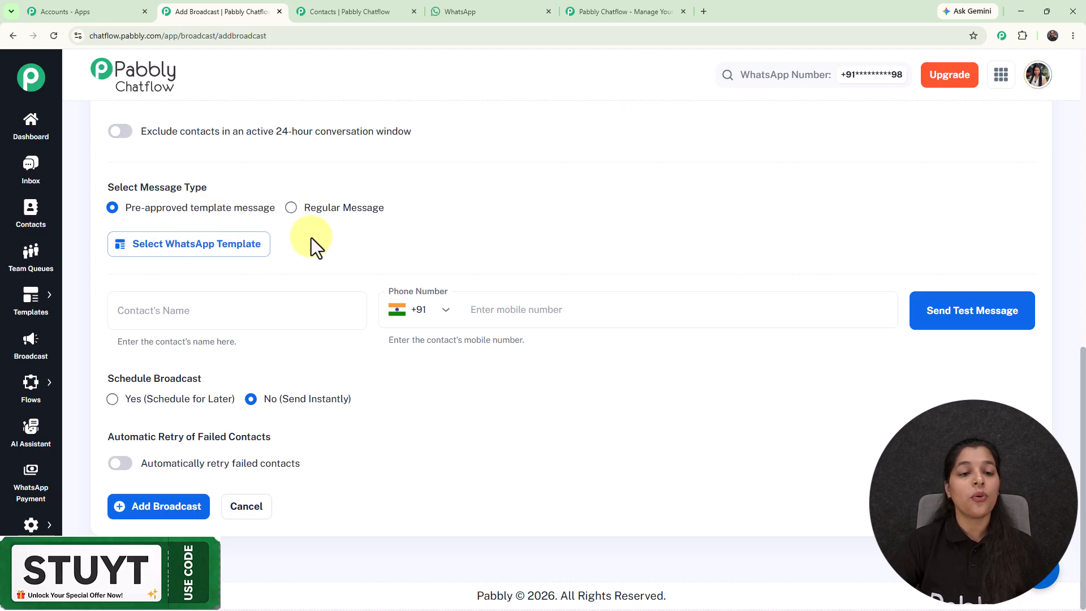
- Open the Templates List in a new tab and preview the approved template "last_minute_event_seats"
left_click(45, 308)
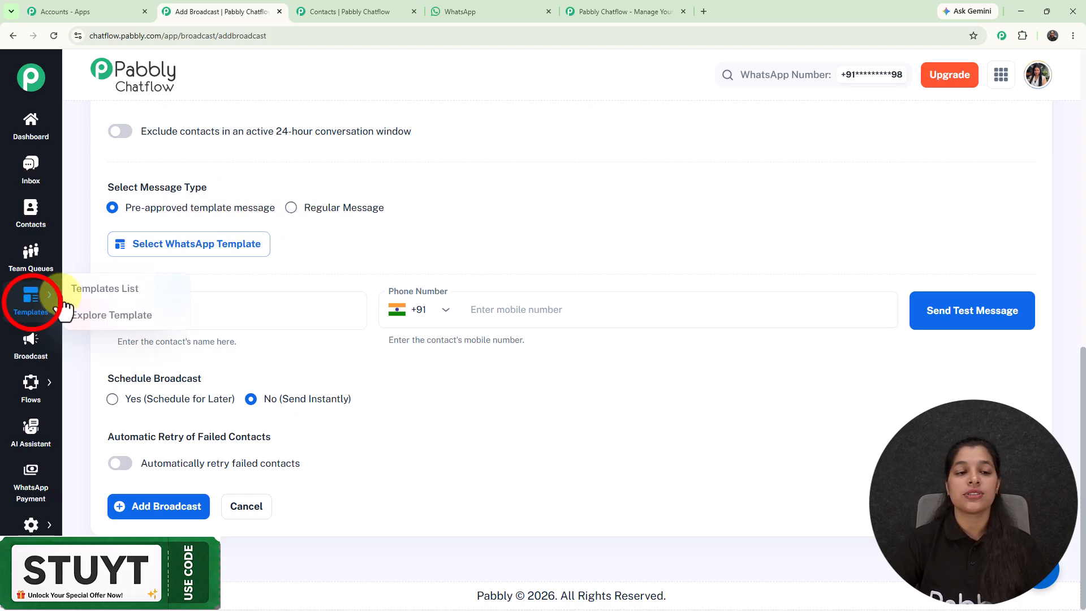
right_click(101, 292)
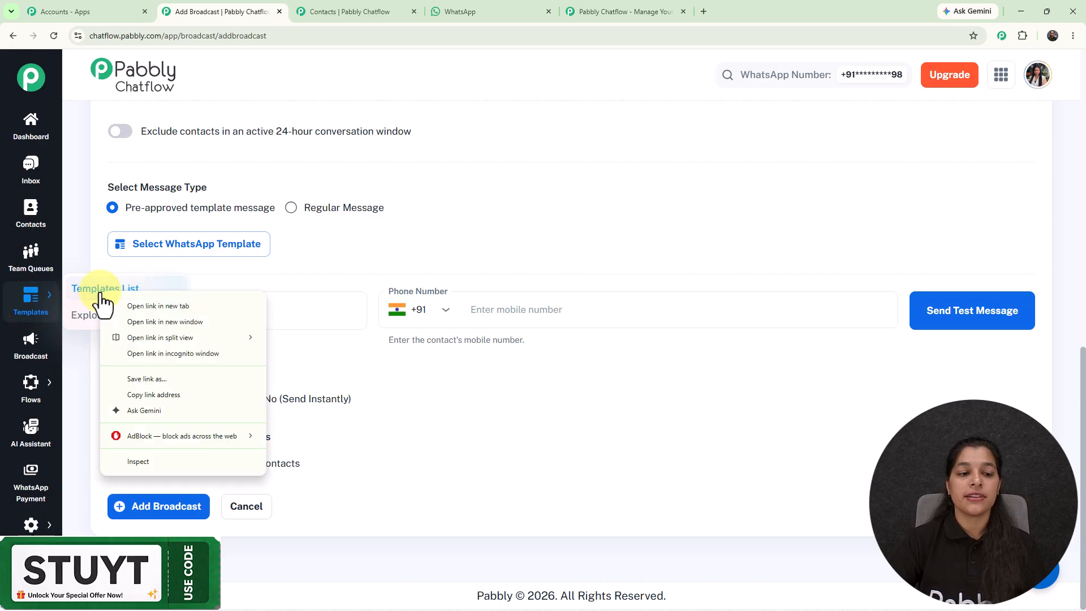
left_click(153, 309)
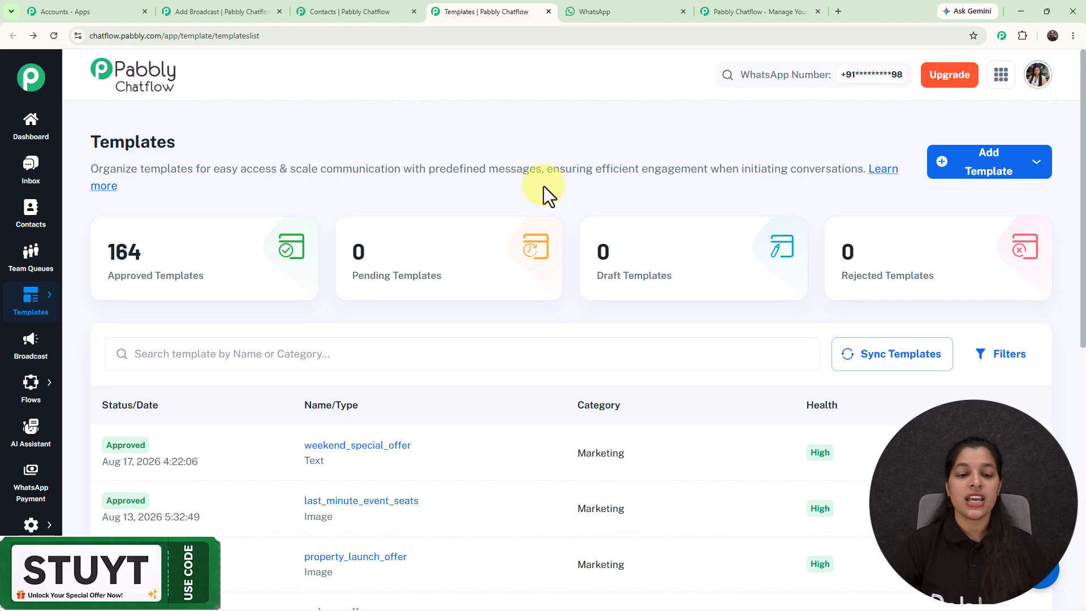
scroll(378, 181, "down", 2)
scroll(378, 187, "down", 3)
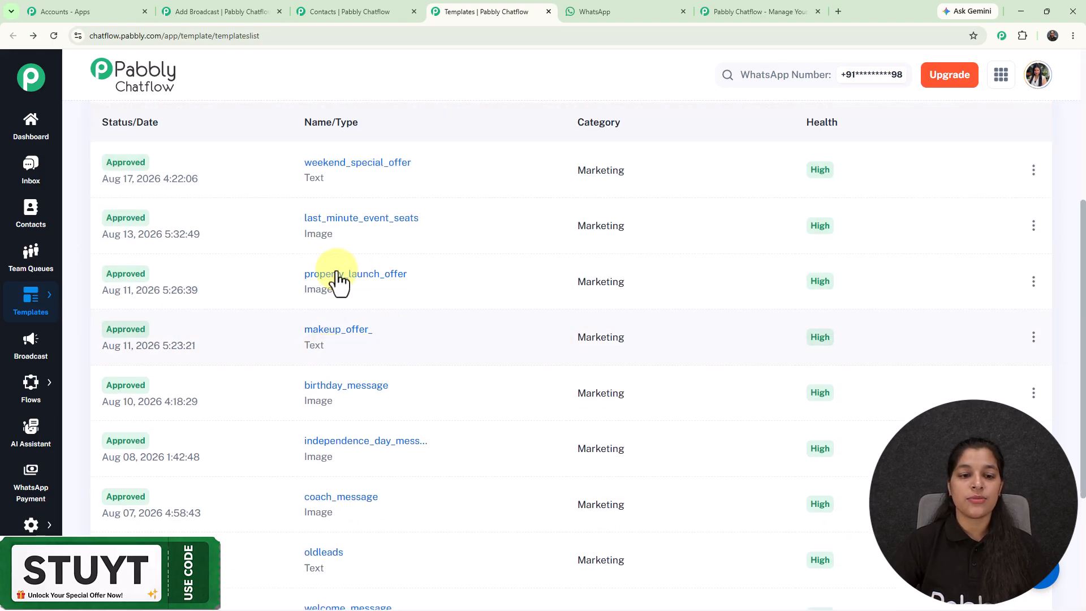
left_click(345, 220)
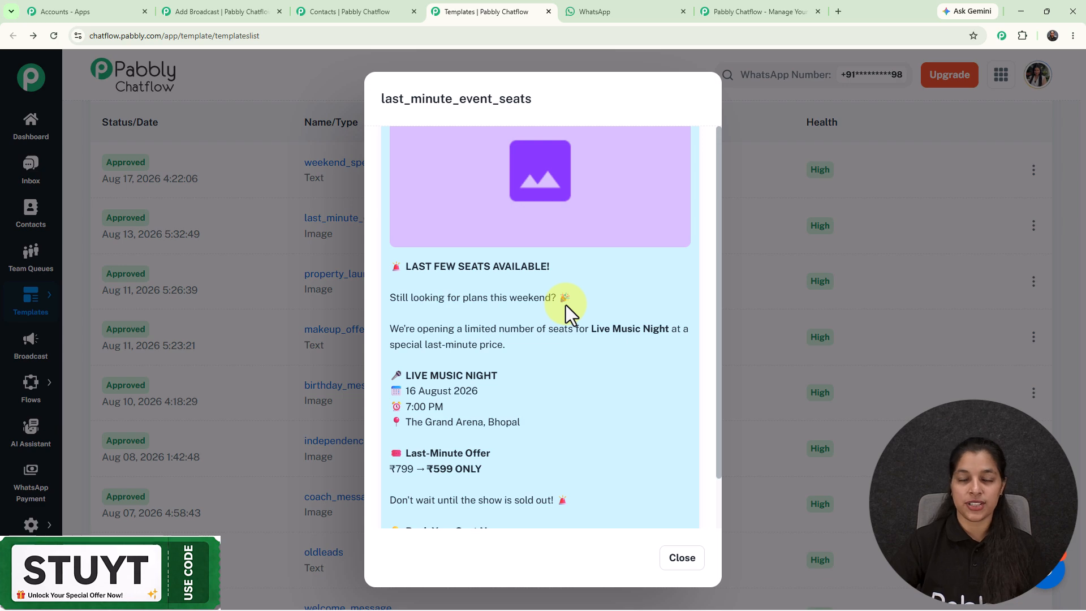
scroll(729, 229, "up", 2)
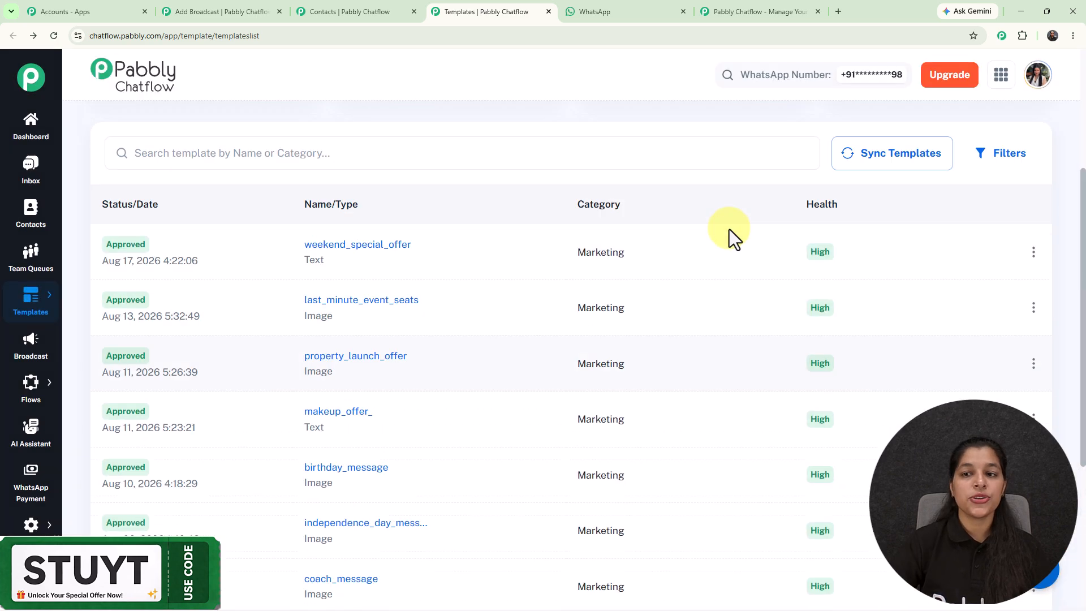
scroll(729, 229, "up", 3)
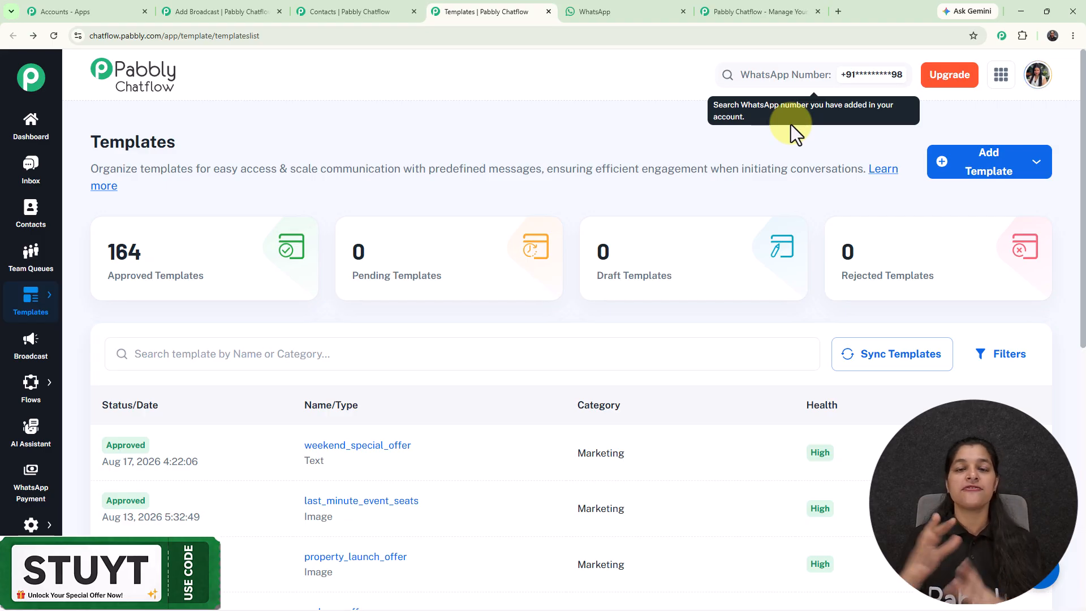
- Back in the broadcast form, choose the approved WhatsApp template "last_minute_event_seats" for the message
left_click(196, 11)
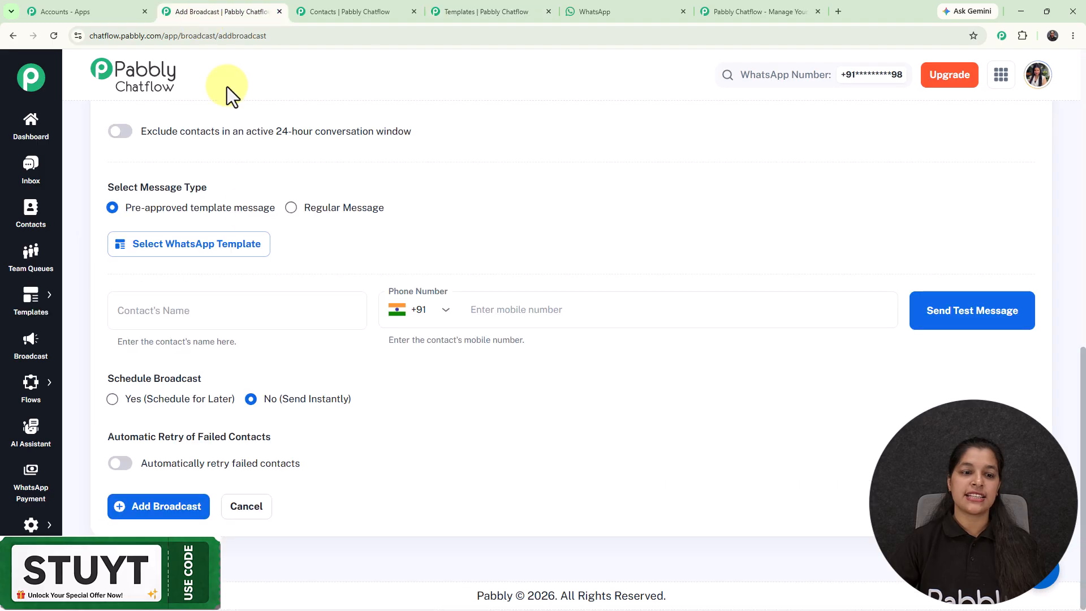
left_click(185, 250)
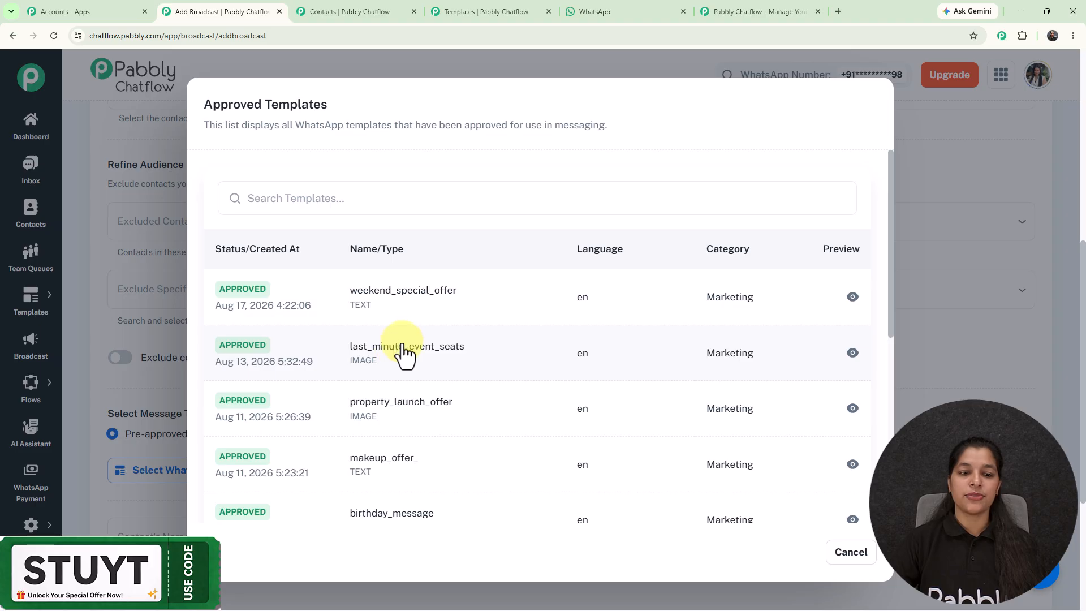
left_click(404, 355)
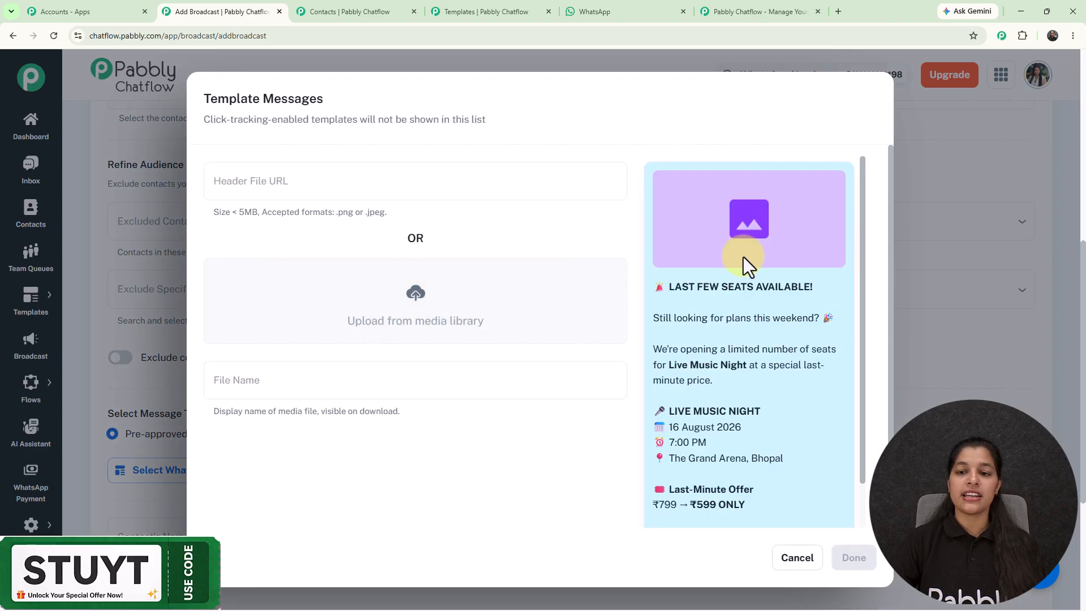
- Insert the "Seats Available" live music poster from the media library as the template's header image and confirm the template
left_click(416, 300)
left_click(261, 305)
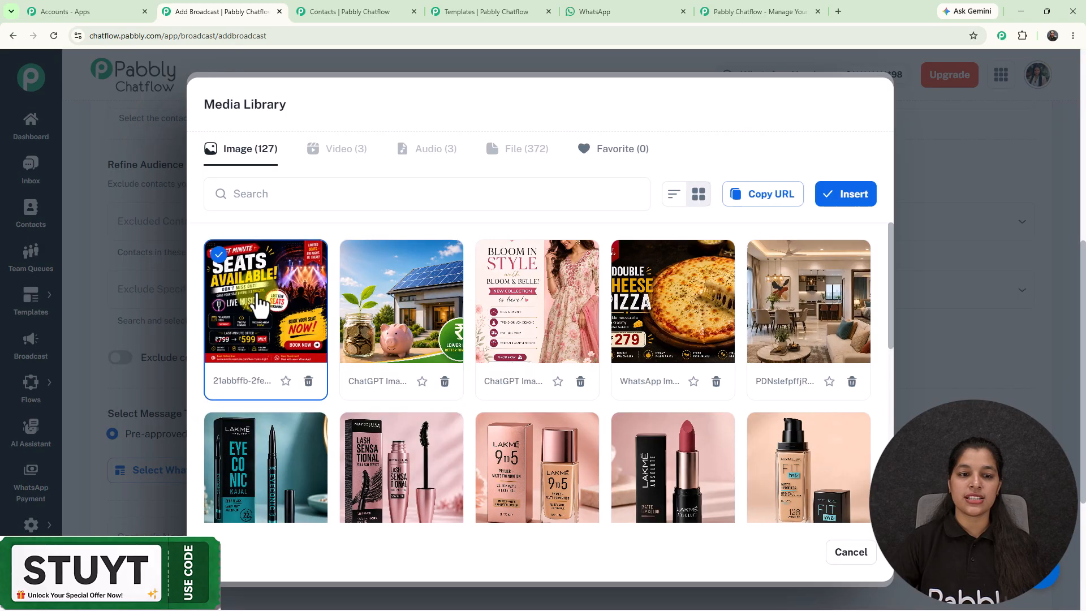
left_click(831, 199)
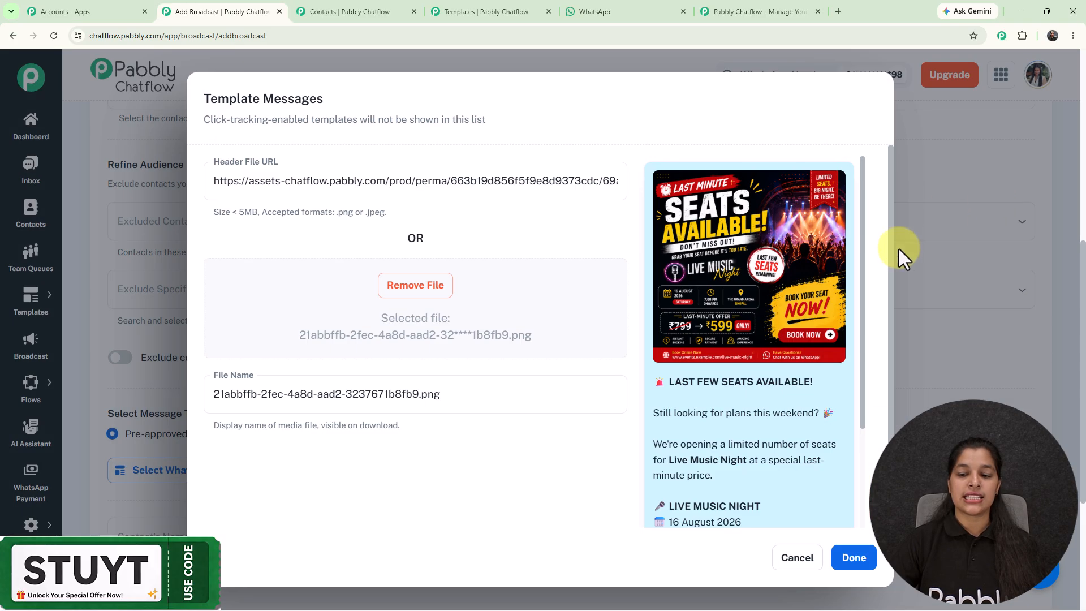
left_click(861, 566)
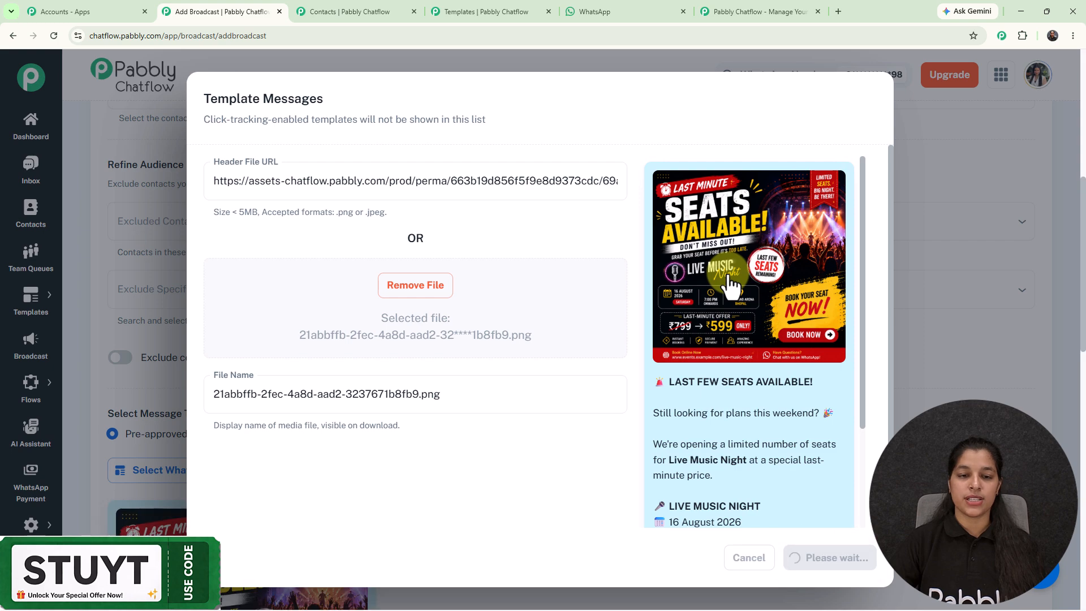
- Enter the test contact's name and mobile number, and send a test message of the broadcast
scroll(509, 230, "down", 6)
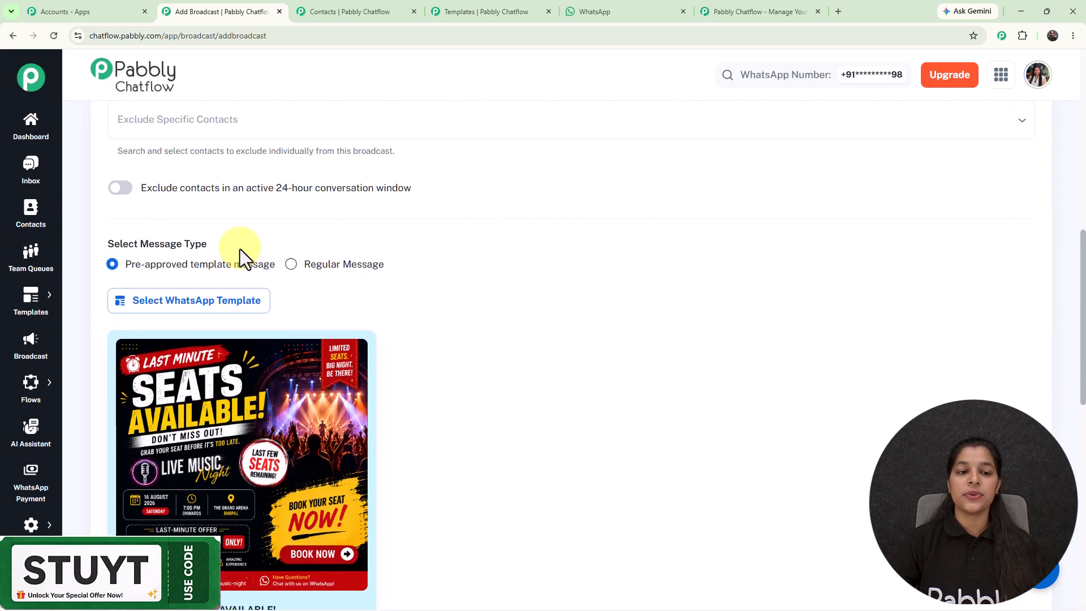
scroll(420, 196, "down", 8)
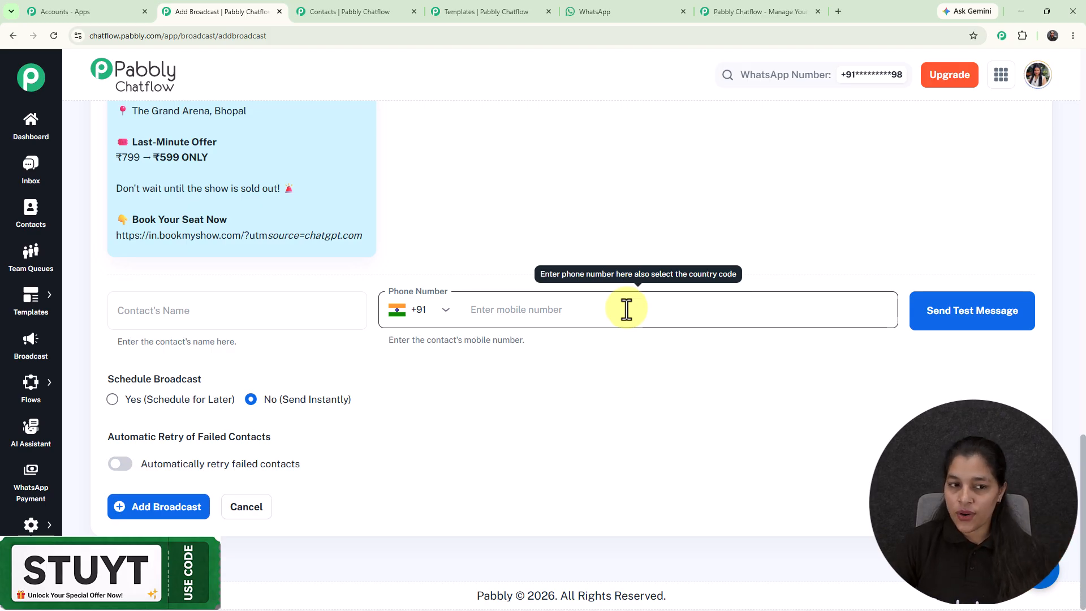
left_click(274, 311)
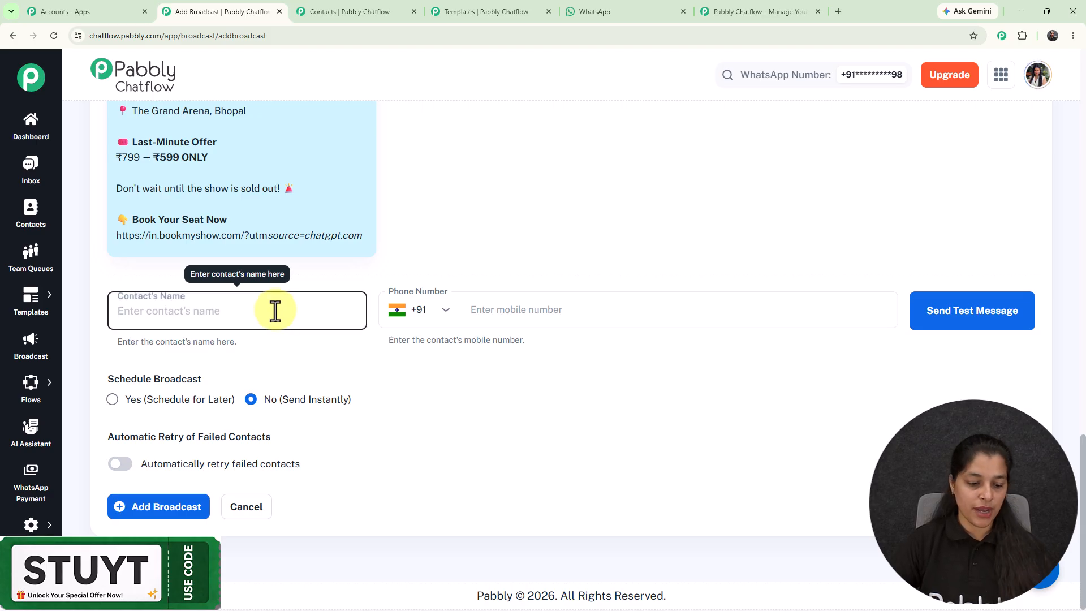
type("Stuti")
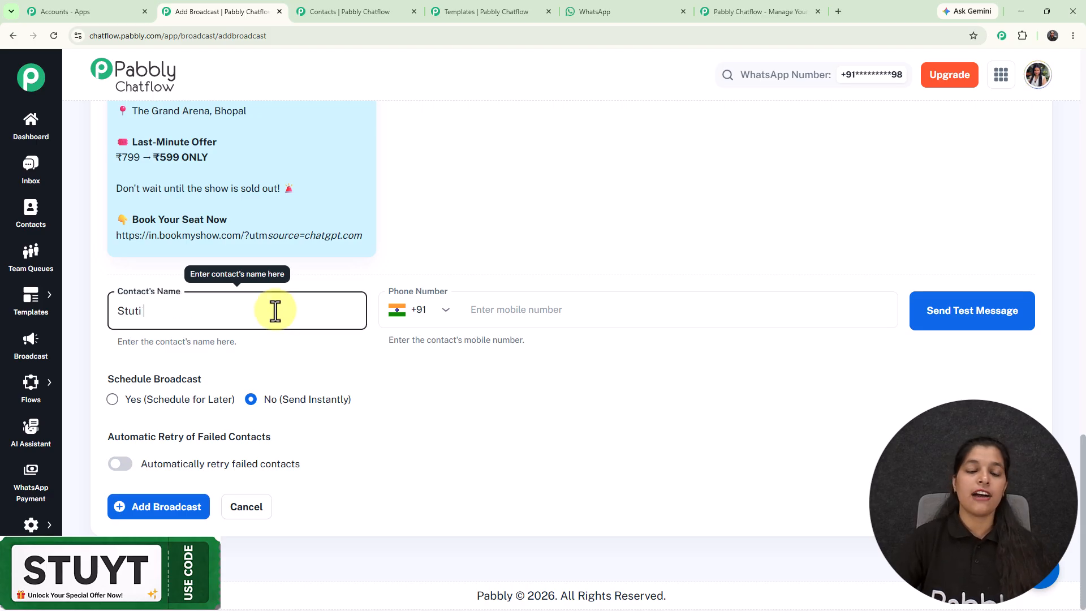
left_click(531, 304)
type("704")
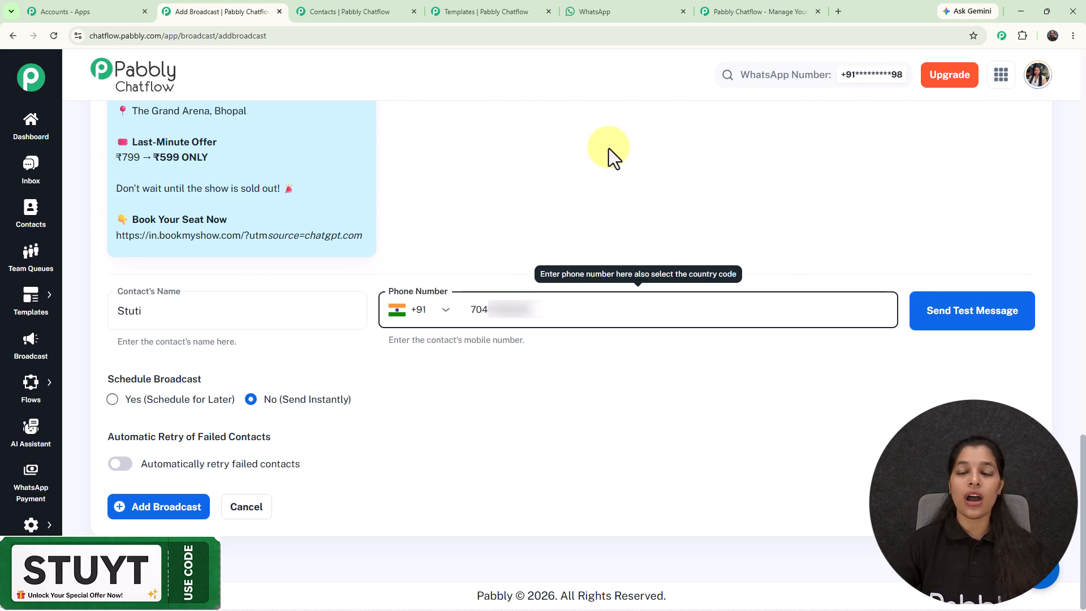
left_click(959, 318)
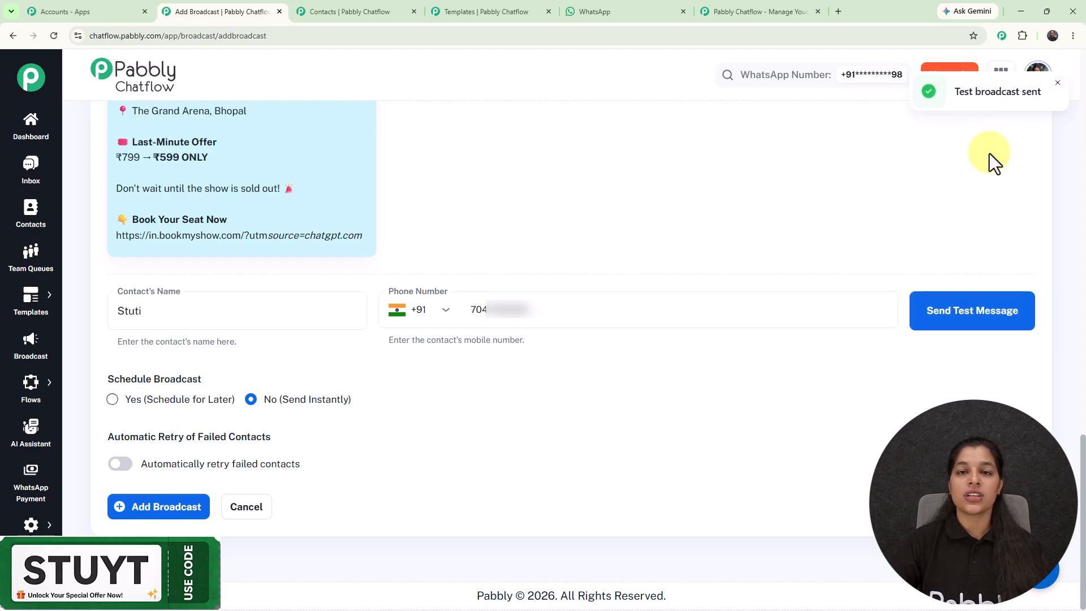
- Switch to WhatsApp Web and examine the received test message in the "Test Number" chat
left_click(600, 12)
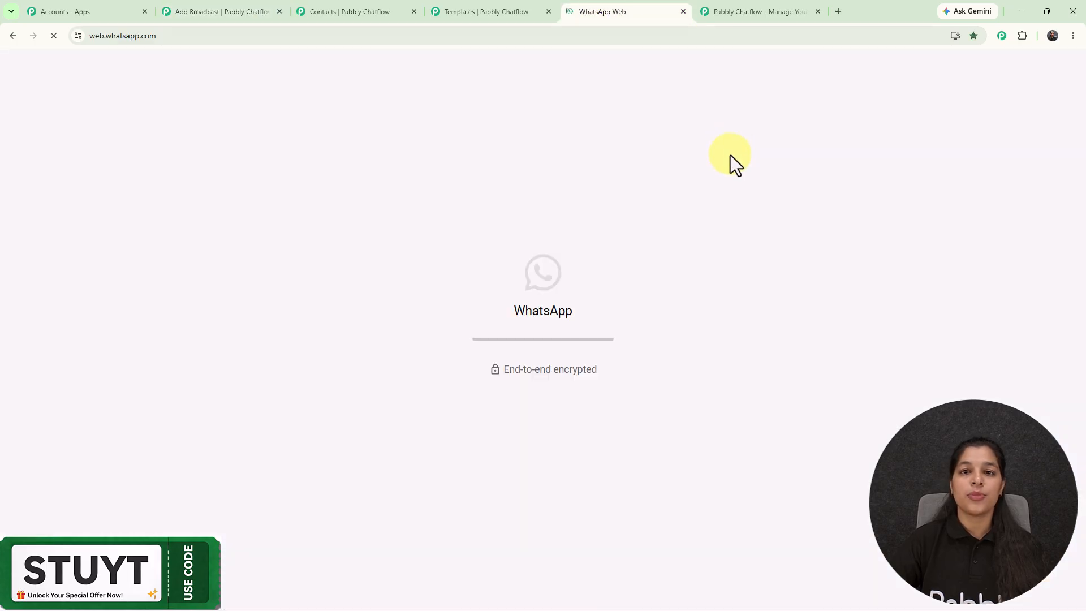
left_click(298, 239)
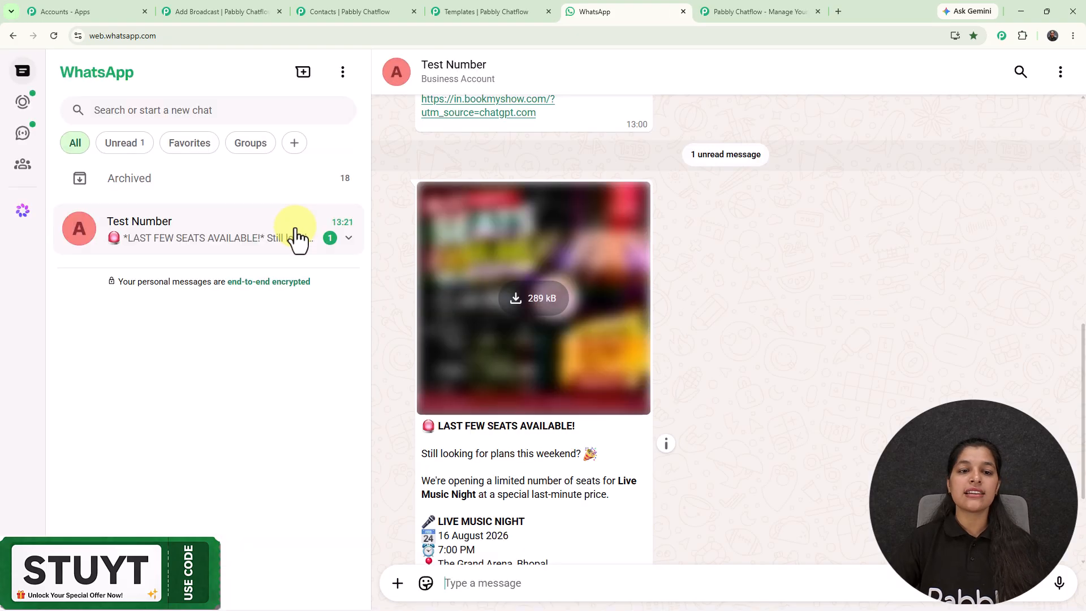
scroll(704, 306, "down", 3)
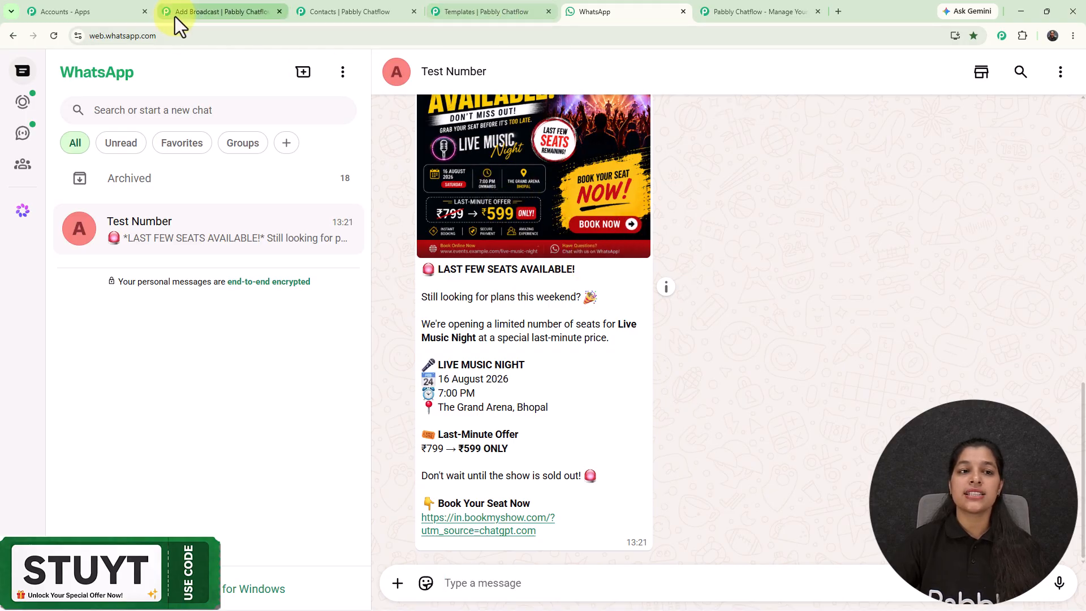
- Return to the broadcast form and schedule the broadcast for 08/18/2026 02:15 PM
left_click(226, 12)
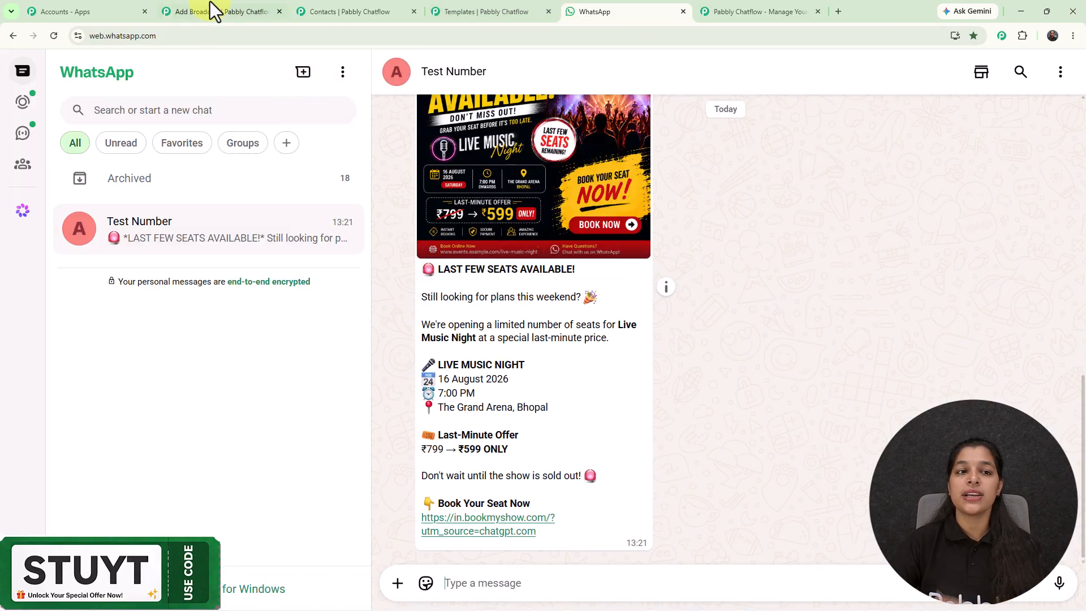
left_click(233, 11)
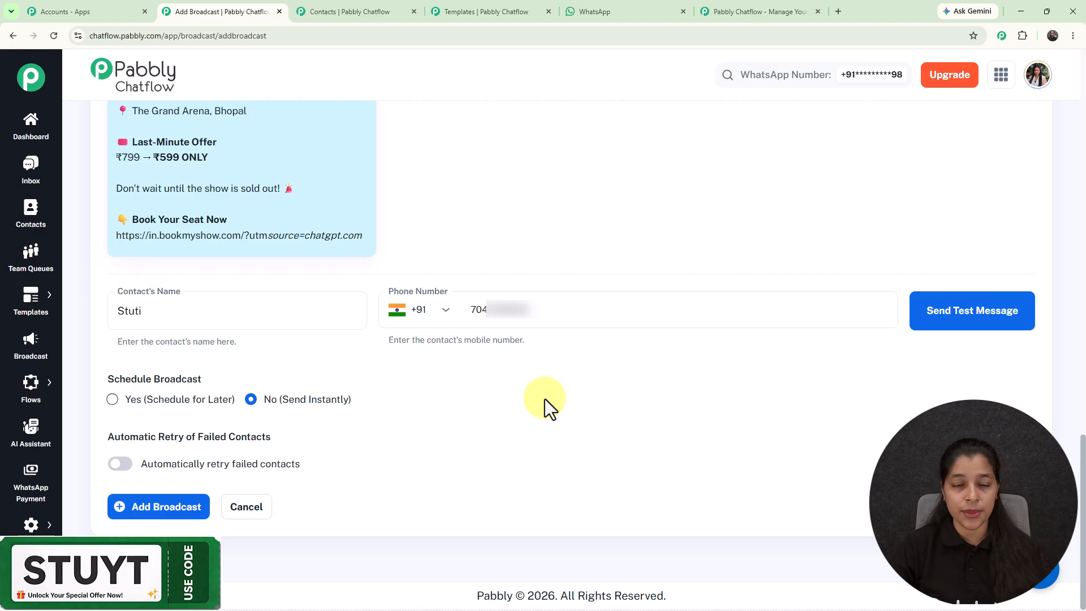
left_click(112, 399)
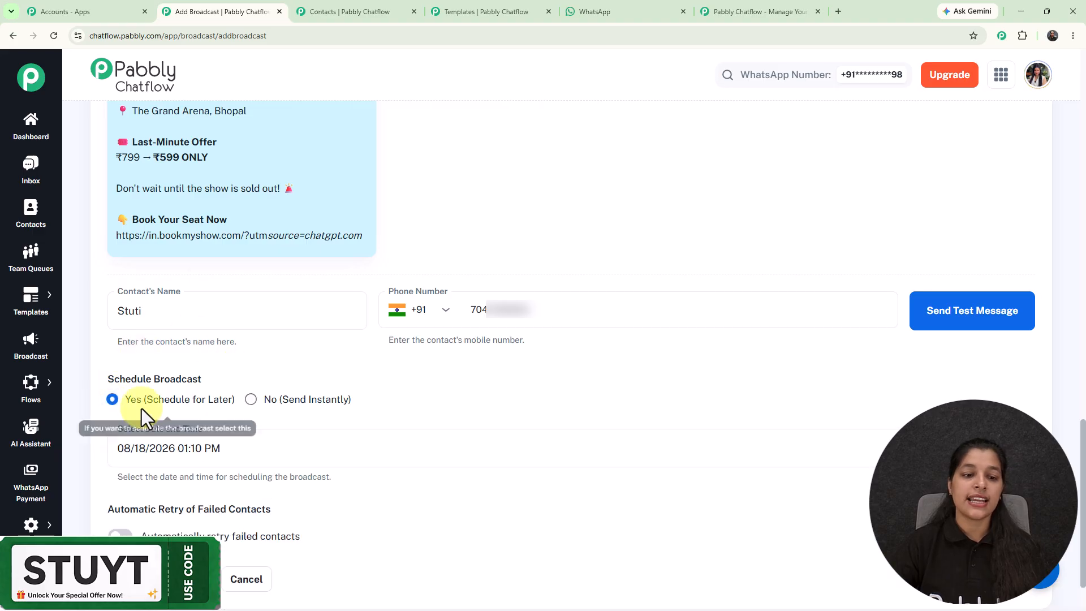
left_click(204, 449)
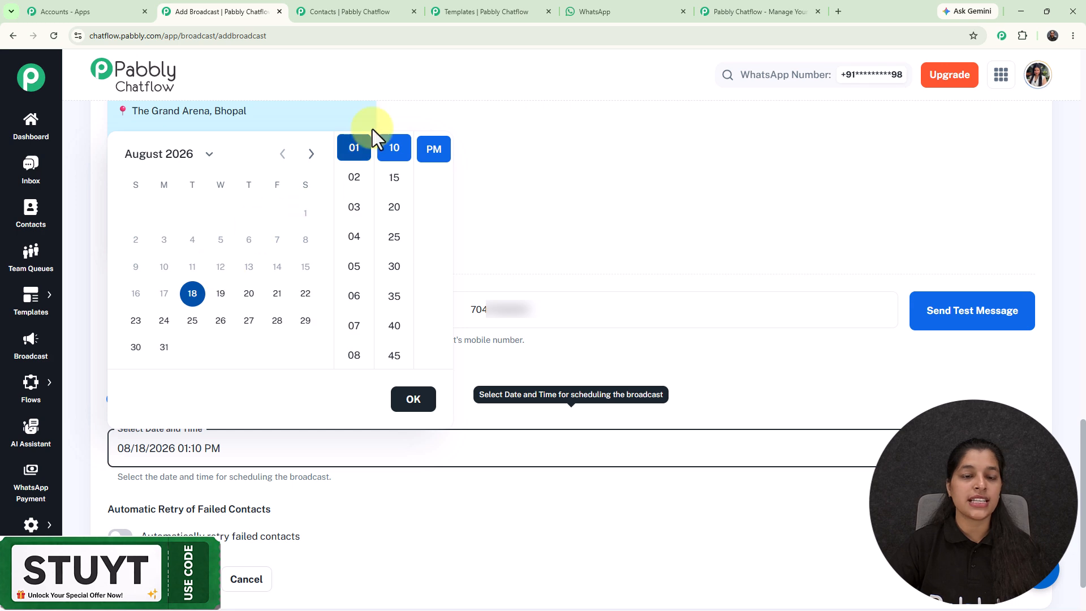
left_click(193, 293)
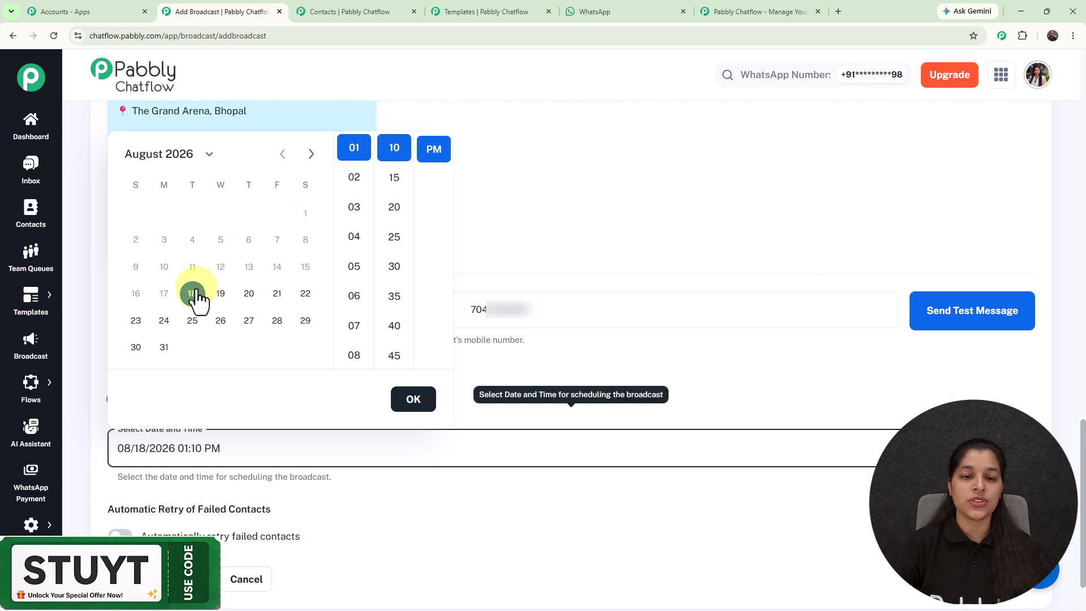
left_click(354, 177)
left_click(394, 178)
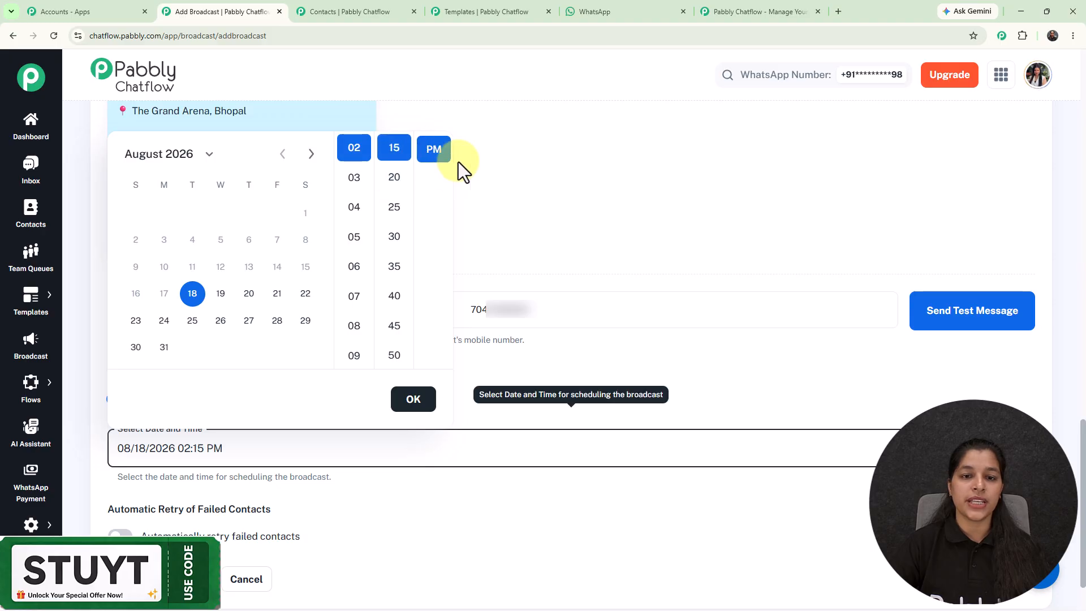
left_click(413, 402)
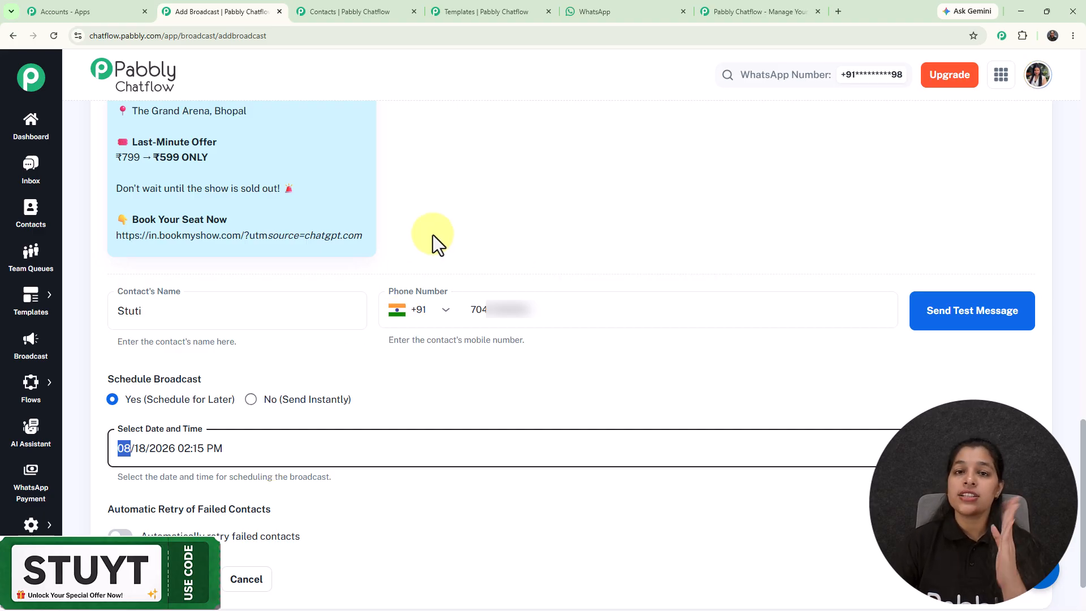
- Turn on automatic retry of failed contacts to examine its retry count and wait time, and turn it off again
scroll(175, 436, "down", 2)
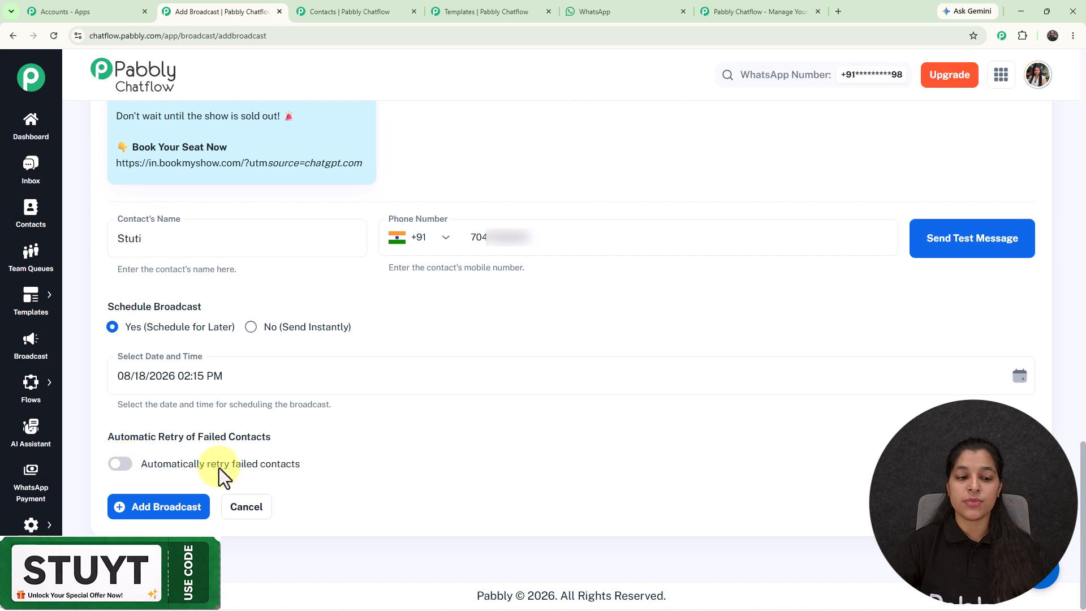
left_click(121, 465)
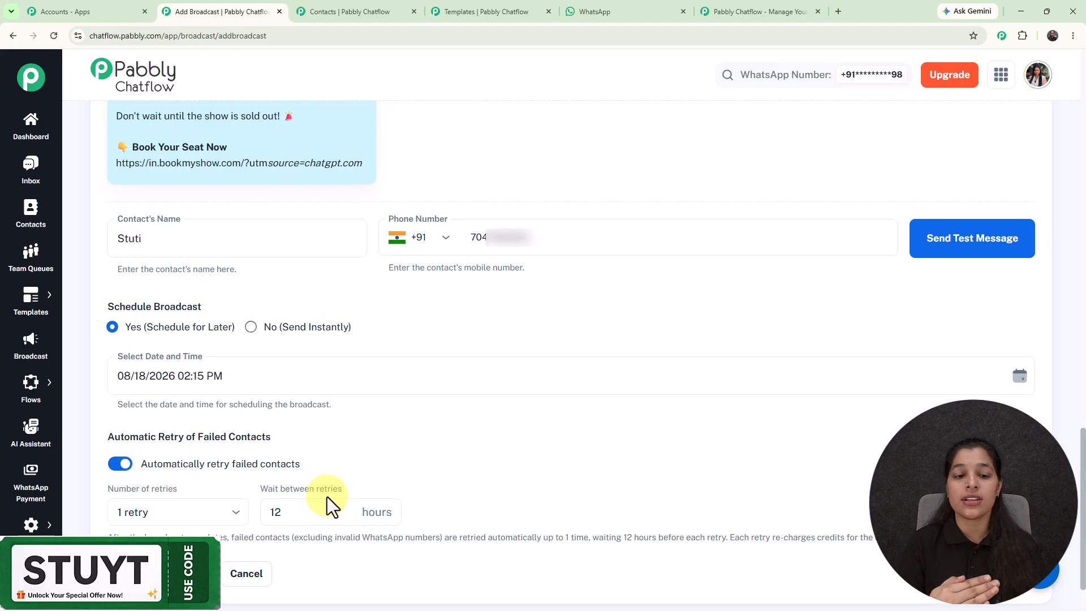
left_click(318, 509)
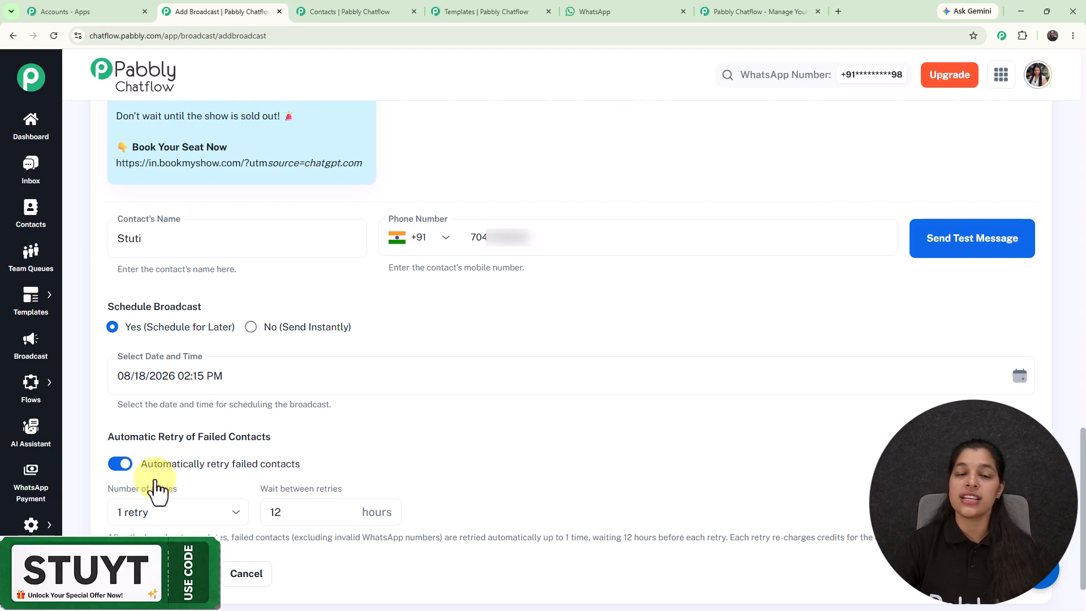
mouse_move(133, 478)
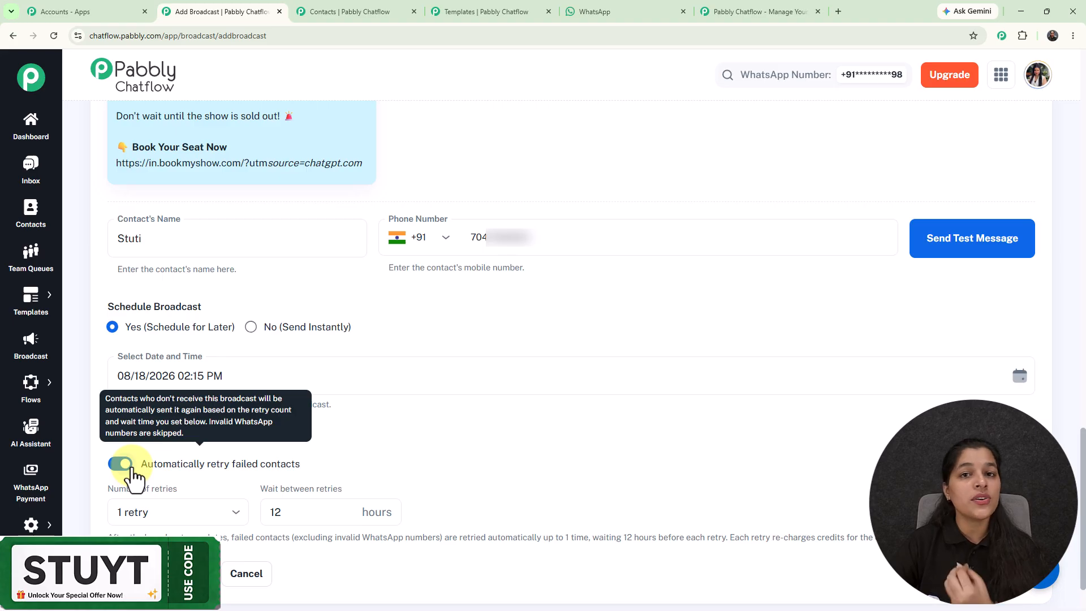
left_click(126, 465)
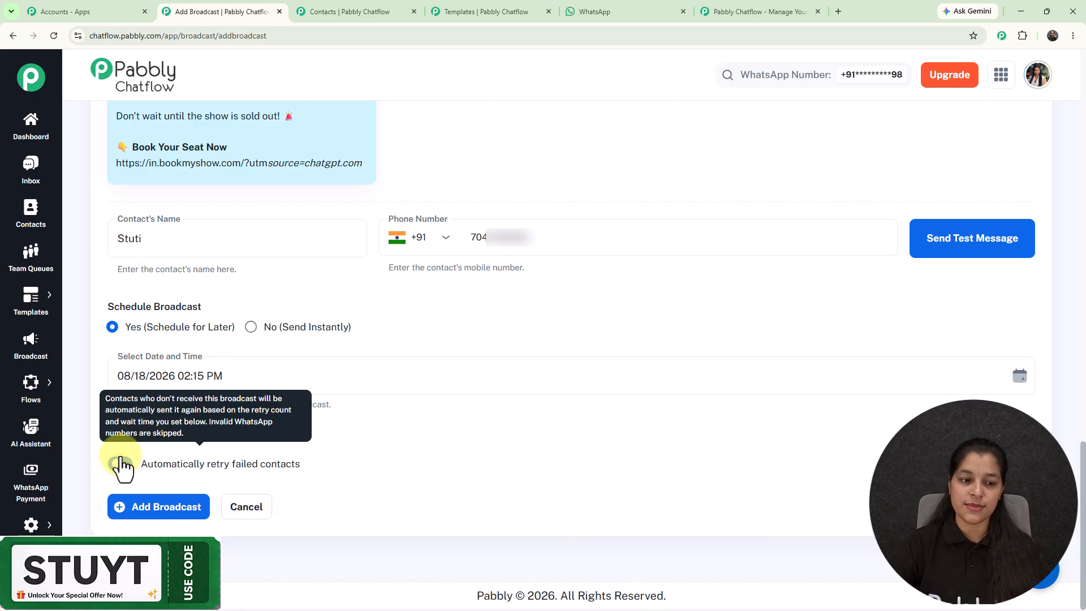
- Add the scheduled broadcast
left_click(164, 512)
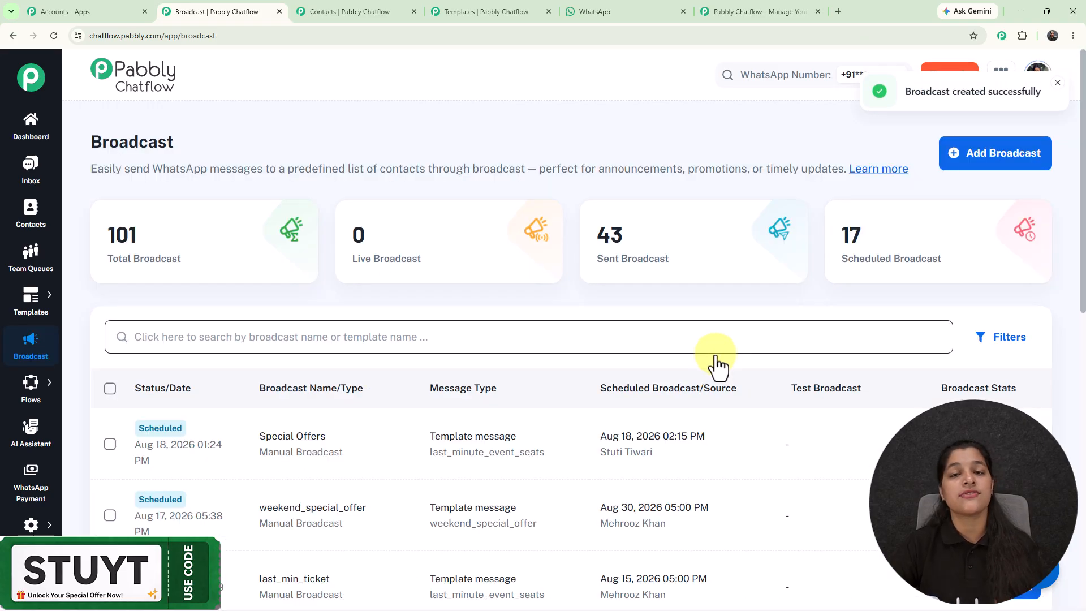
- Examine the broadcast report of "Special Offers" with its delivery statistics and receivers list, and close it
scroll(717, 363, "down", 2)
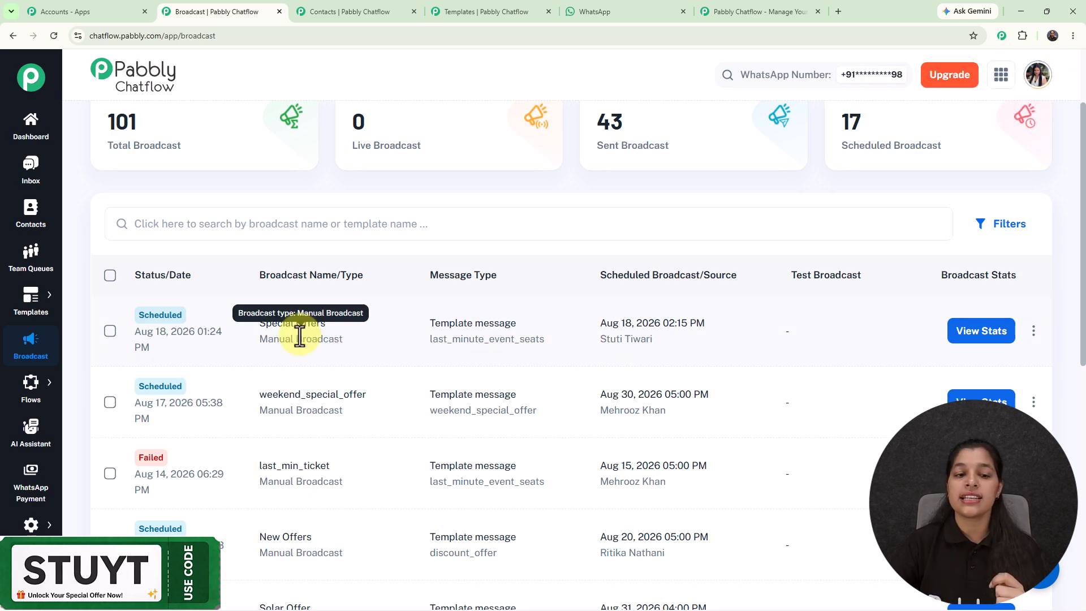
left_click(997, 334)
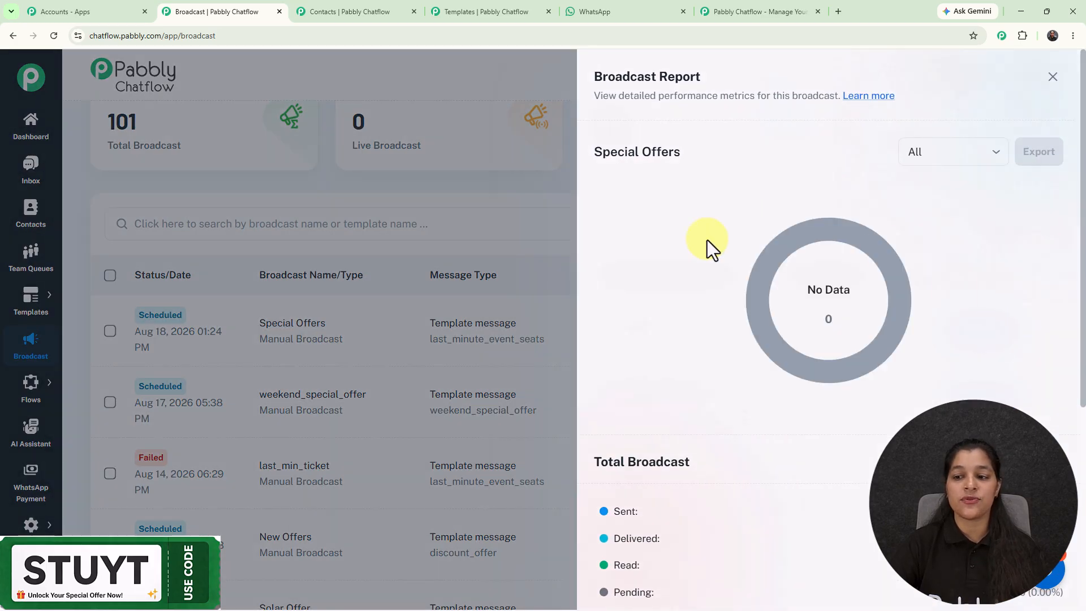
scroll(674, 499, "down", 3)
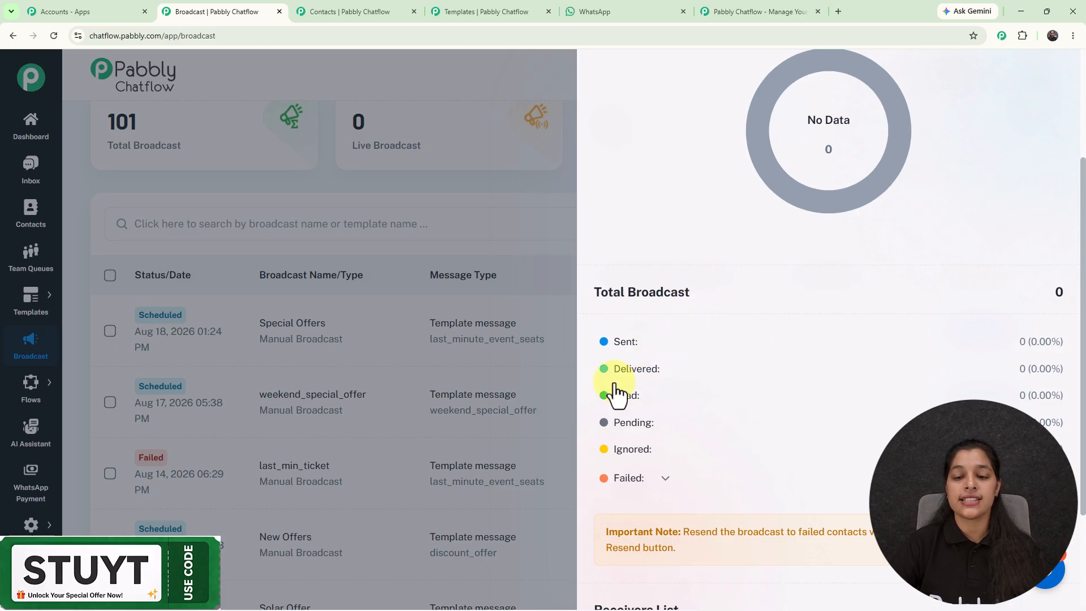
left_click_drag(747, 531, 747, 599)
left_click(718, 527)
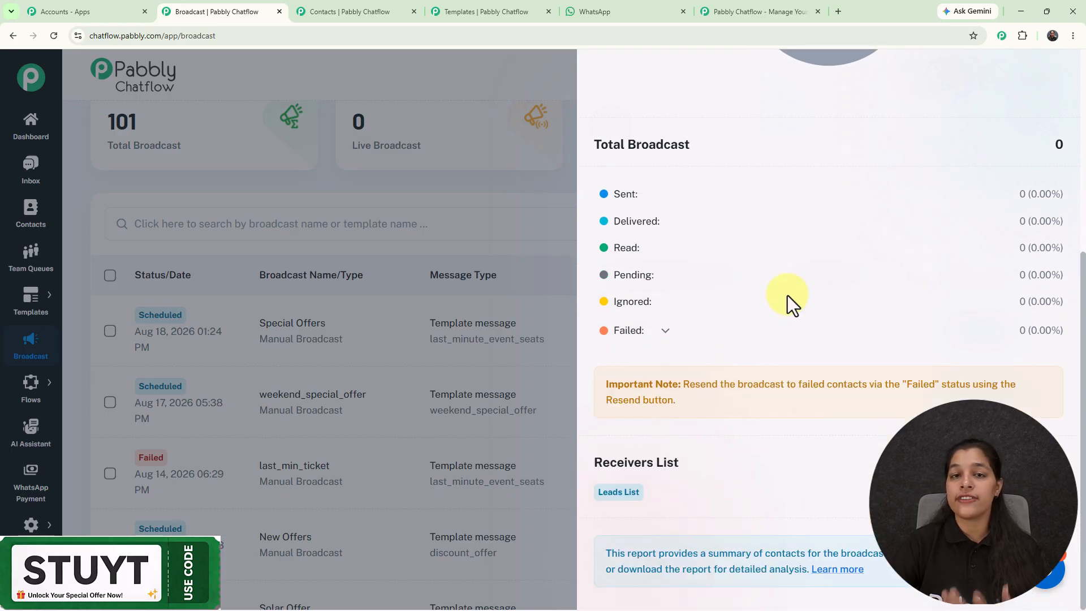
scroll(789, 187, "up", 6)
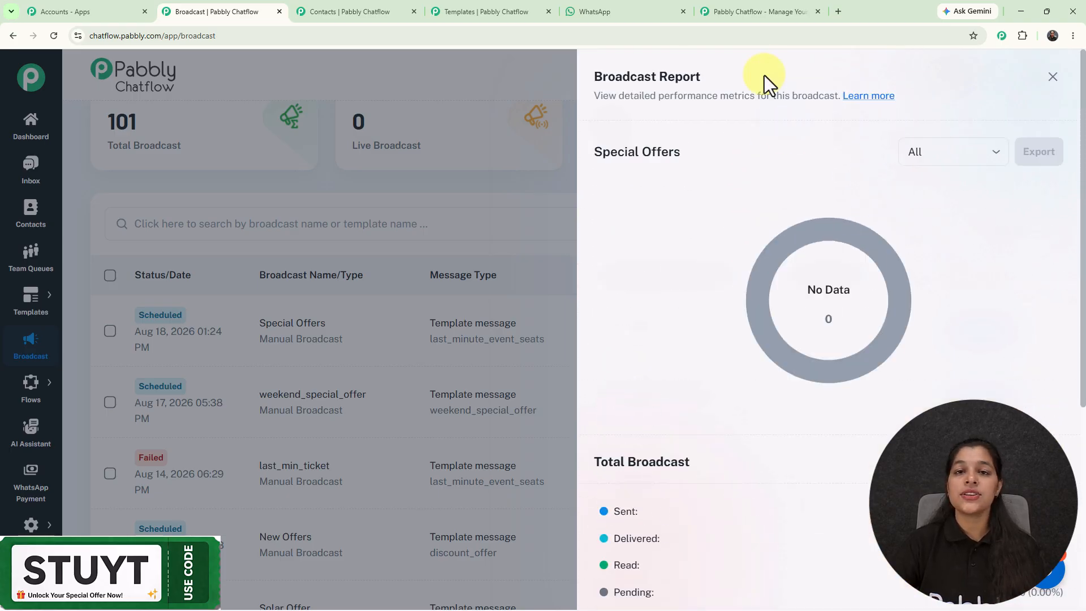
left_click(1052, 77)
scroll(553, 242, "up", 2)
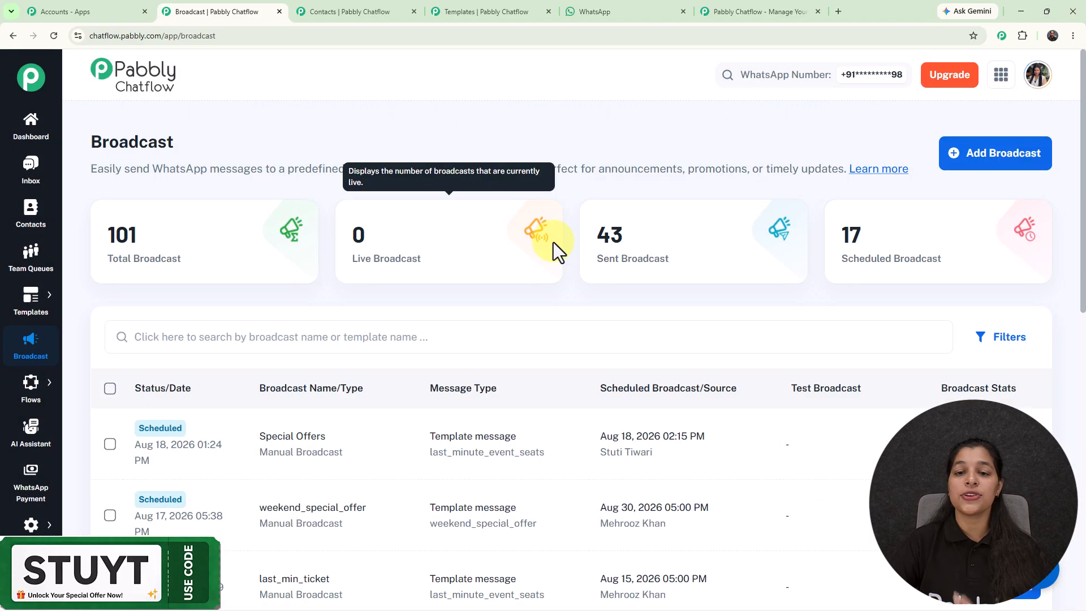